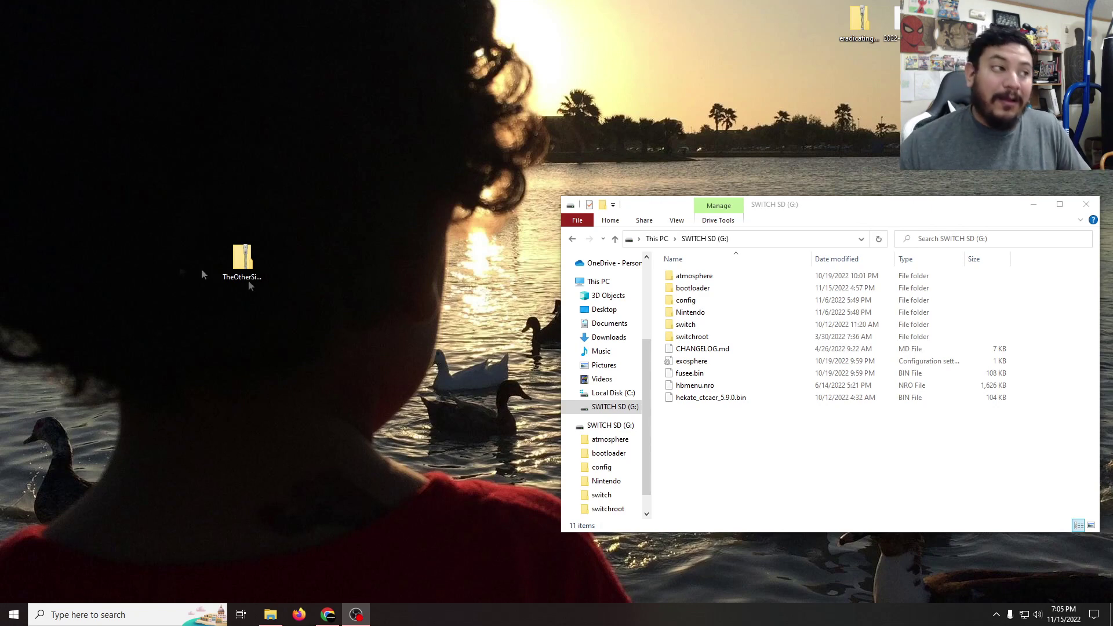
Step: Switch to Chrome and view the pinned tweet containing the TheOtherSide_Retroarch_v1.0.zip download link
click(242, 258)
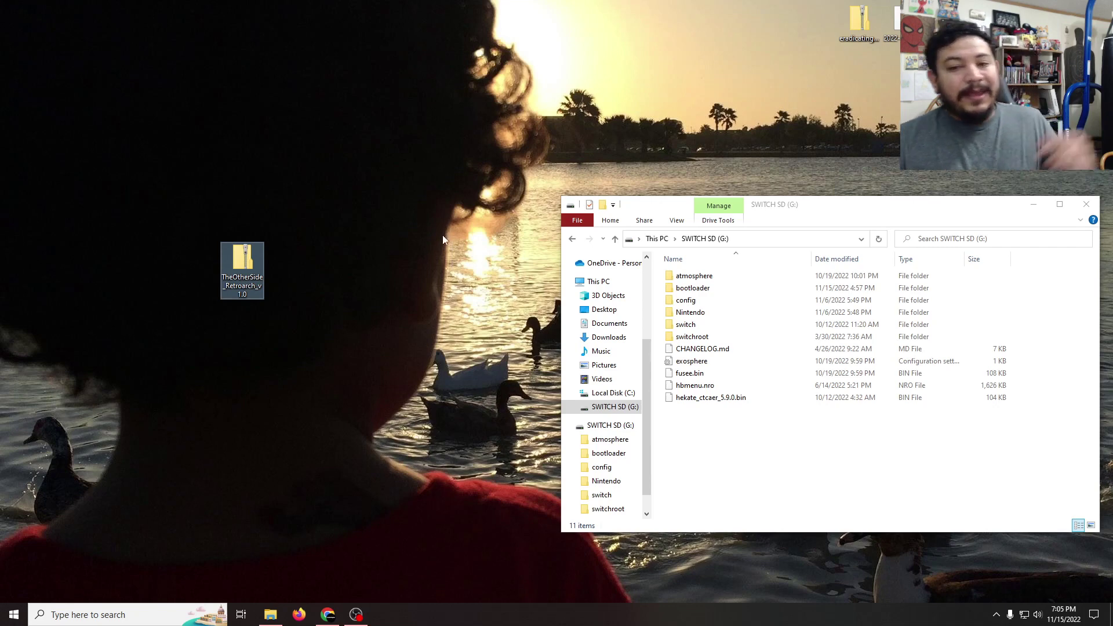
click(328, 615)
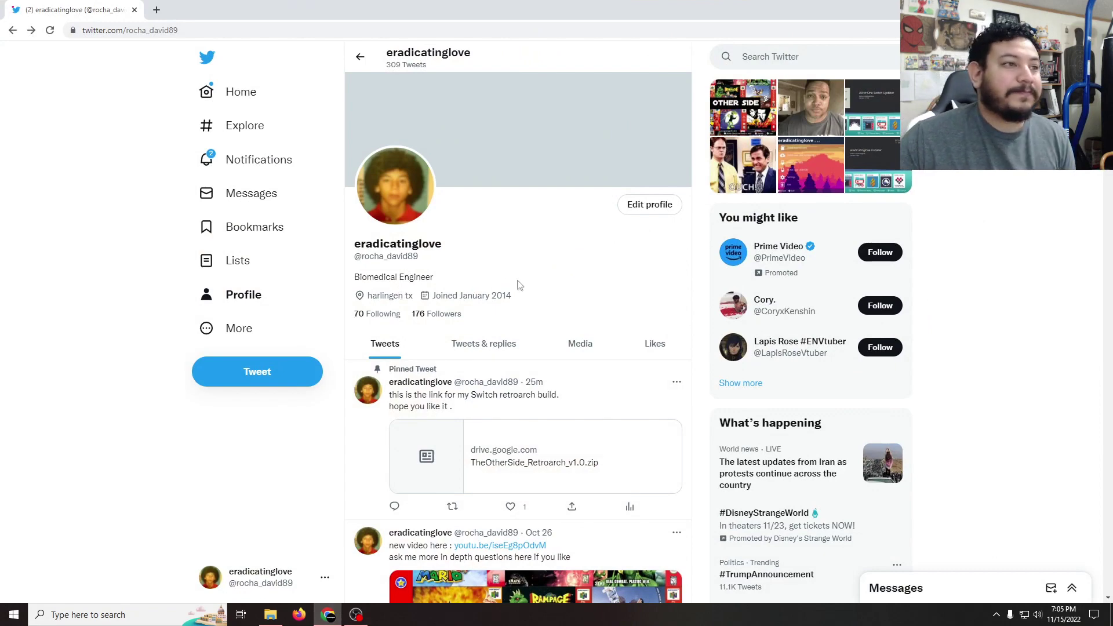
scroll(527, 272, down, 1)
scroll(521, 265, up, 1)
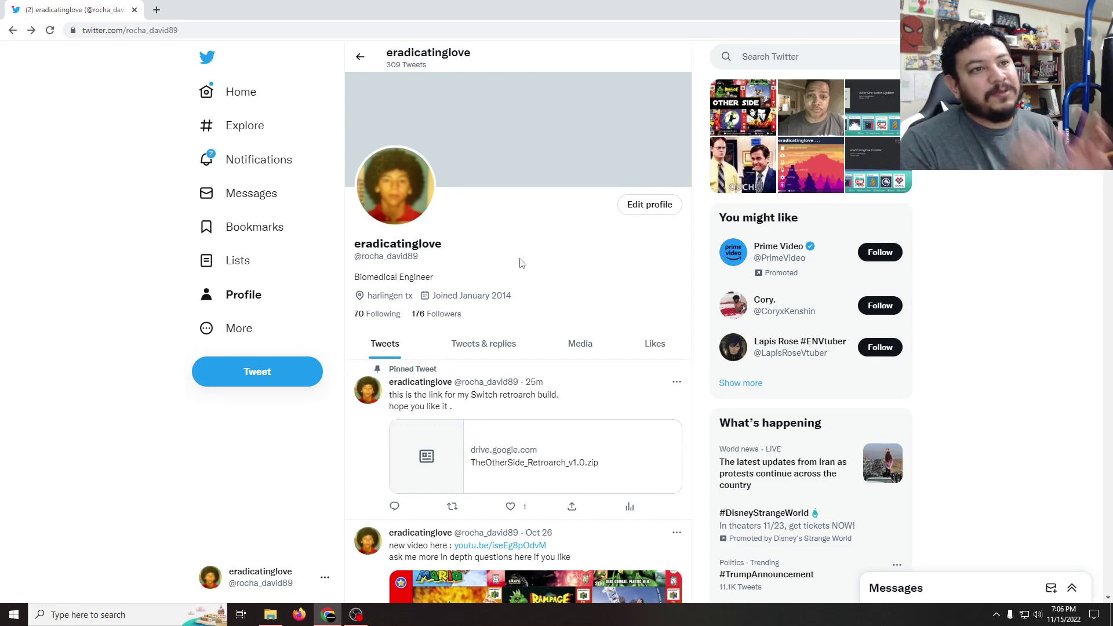
scroll(475, 267, down, 2)
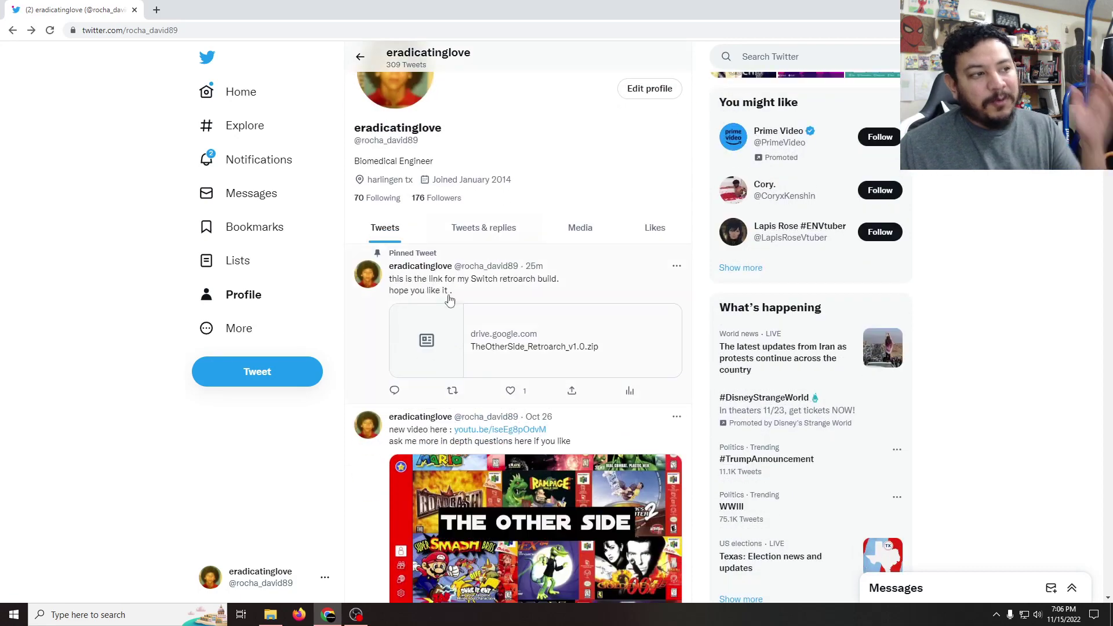
scroll(444, 284, down, 1)
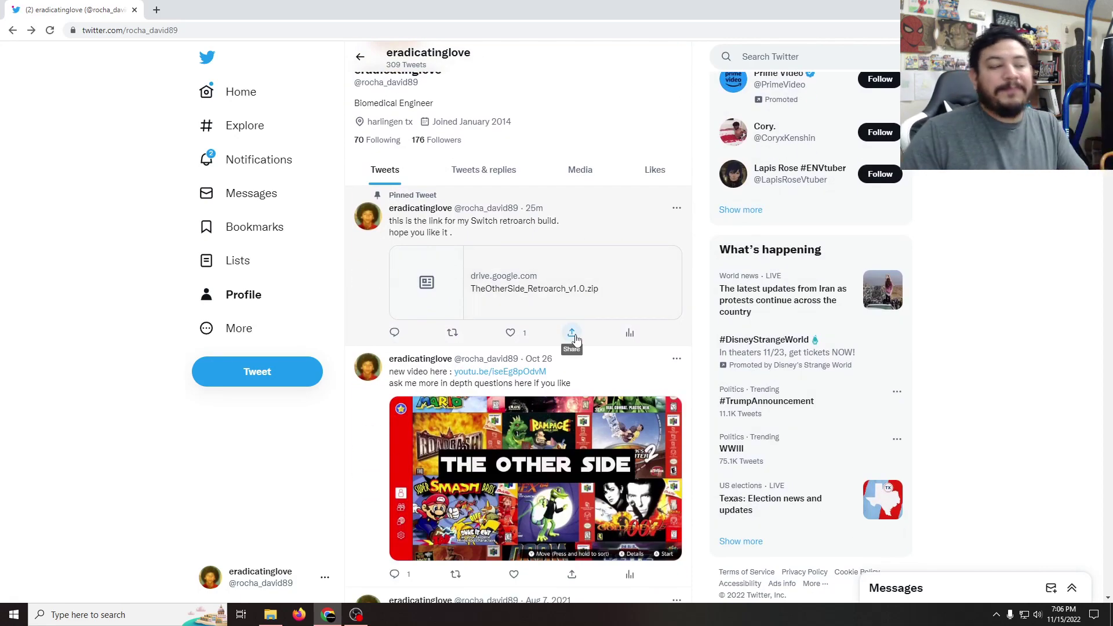
scroll(575, 340, down, 2)
scroll(574, 360, up, 3)
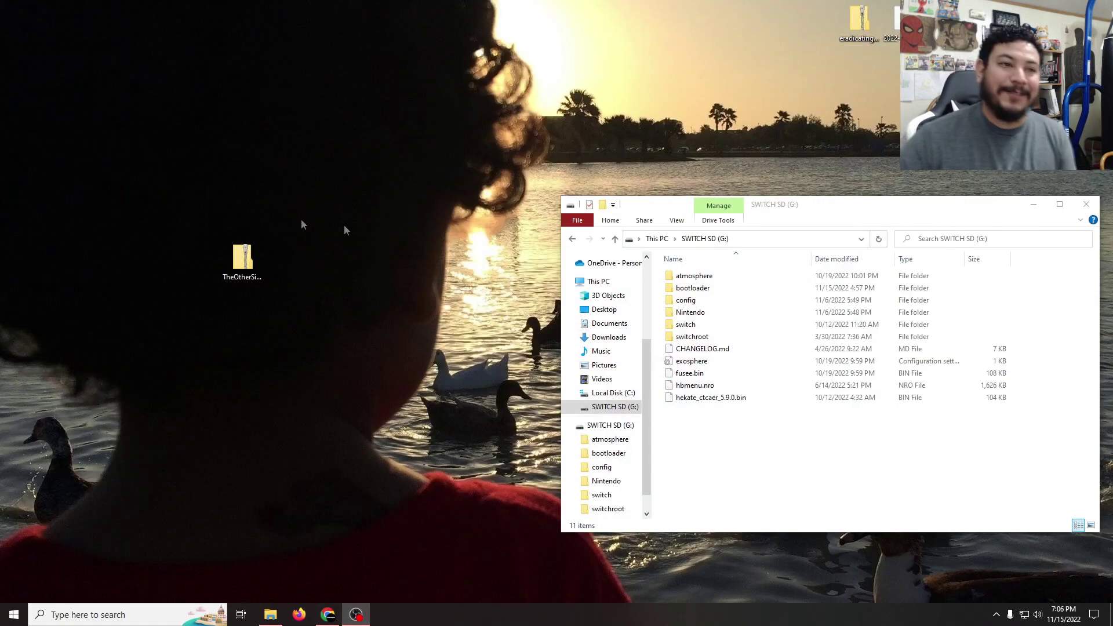
Step: Bring the SWITCH SD (G:) folder window to the front and reposition it beside the zip file on the desktop
click(815, 214)
drag(816, 213, 819, 214)
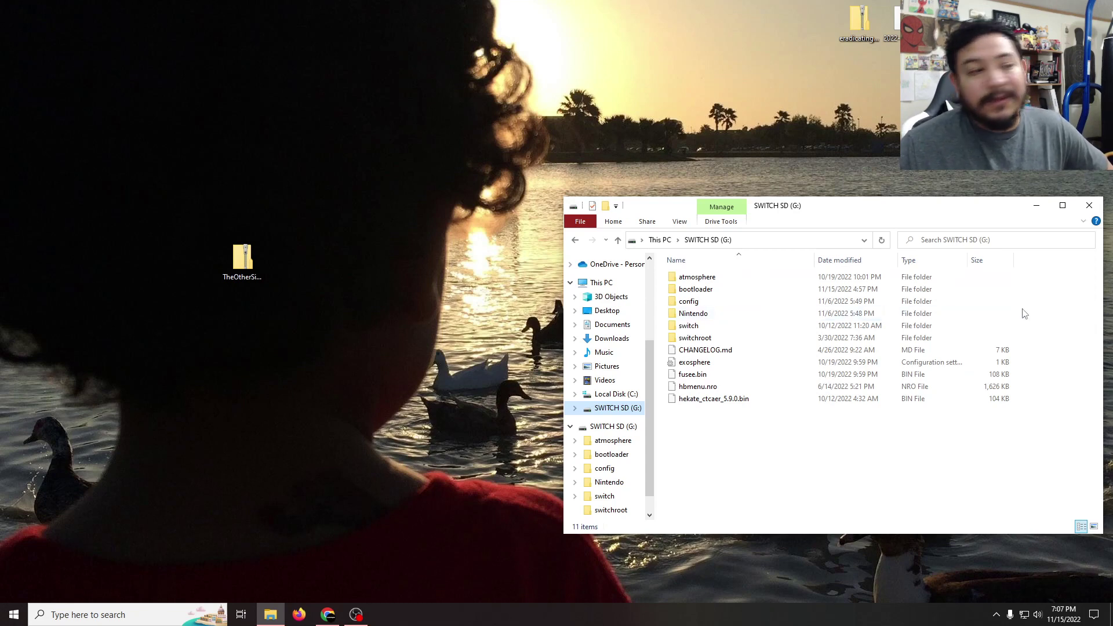
drag(850, 215, 841, 228)
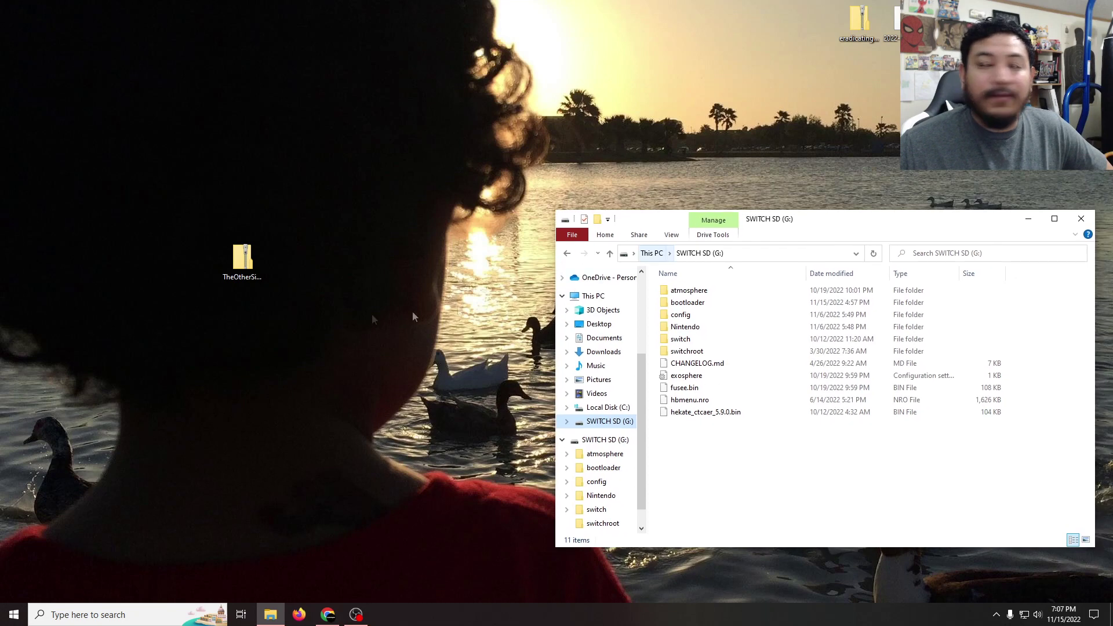
Step: Return to Chrome and check the pinned tweet's Google Drive download link again
click(242, 261)
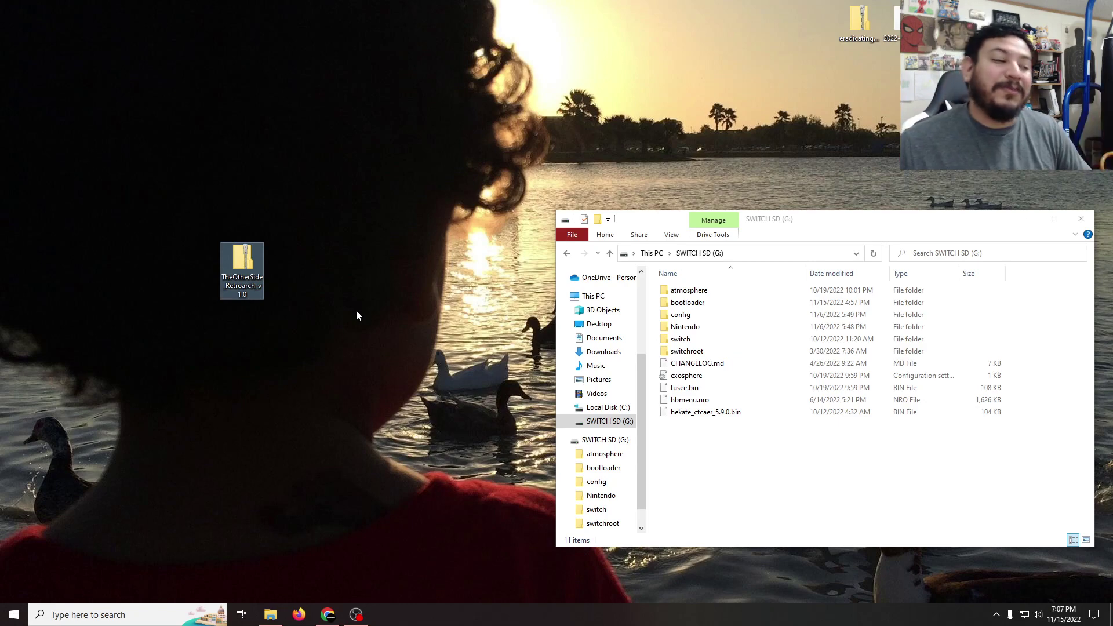
click(328, 614)
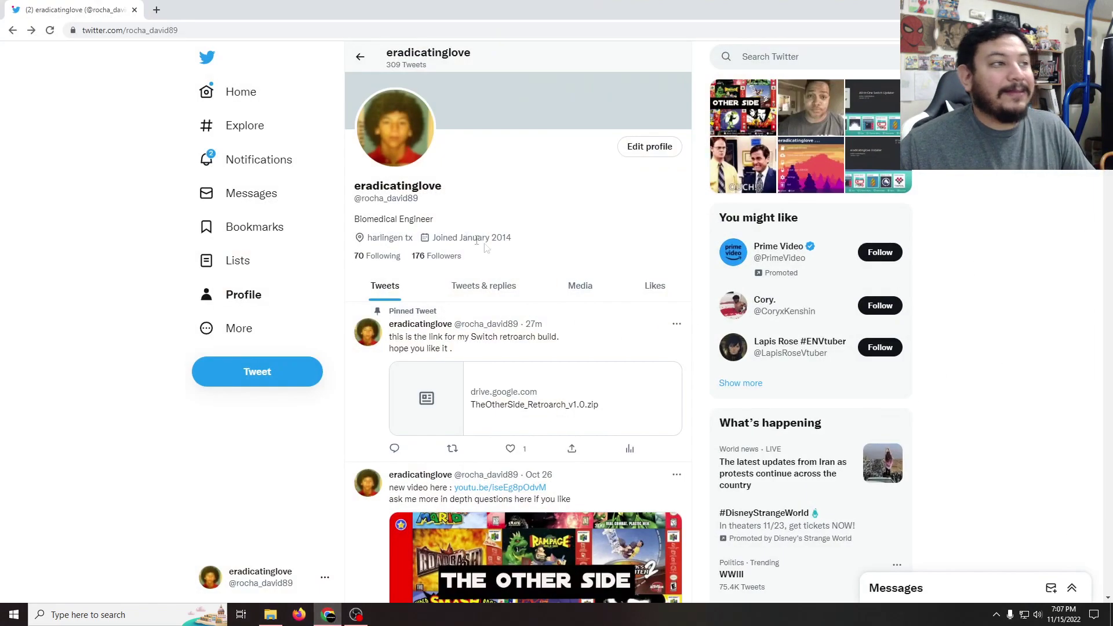
scroll(460, 296, down, 2)
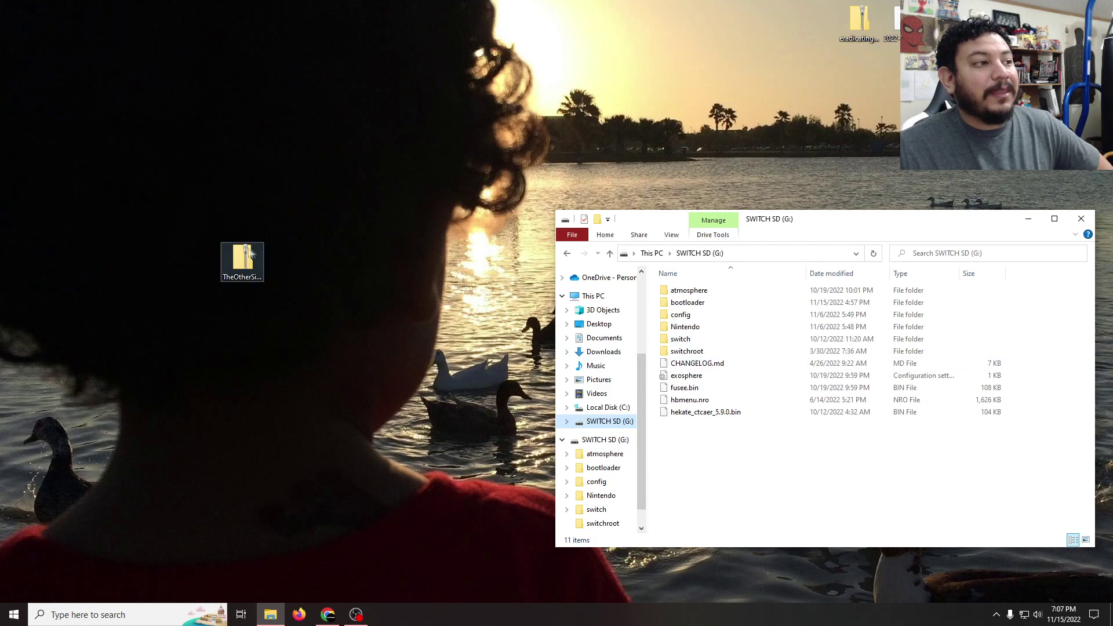
Step: Open the properties of TheOtherSide_Retroarch_v1.0.zip on the desktop and check its file size
click(251, 265)
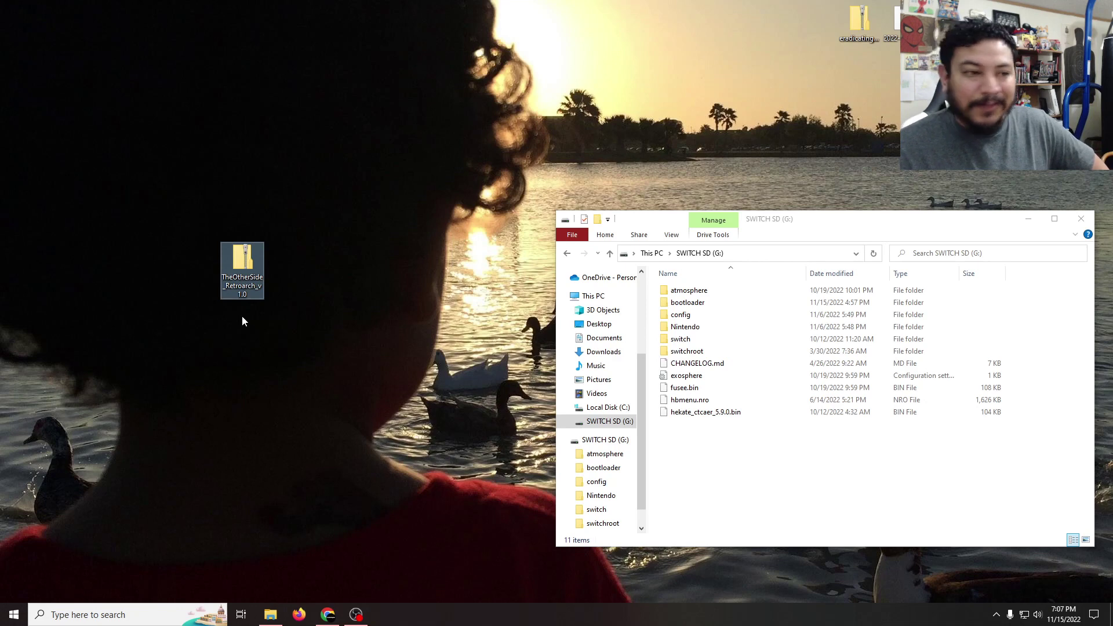
right_click(241, 269)
click(290, 506)
drag(343, 261, 327, 180)
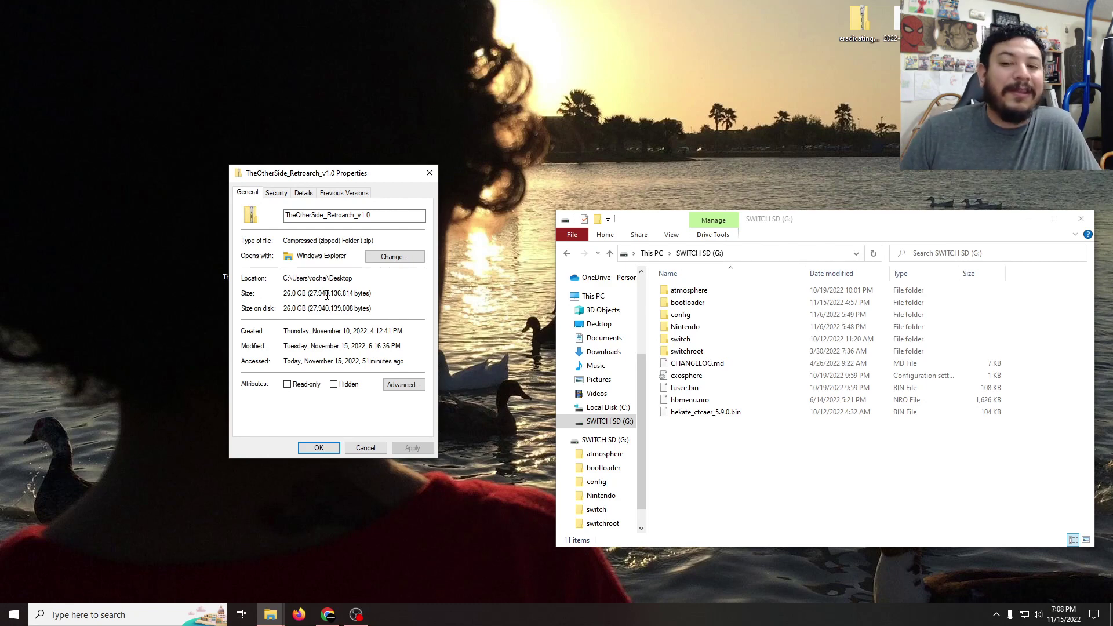
drag(316, 182, 371, 187)
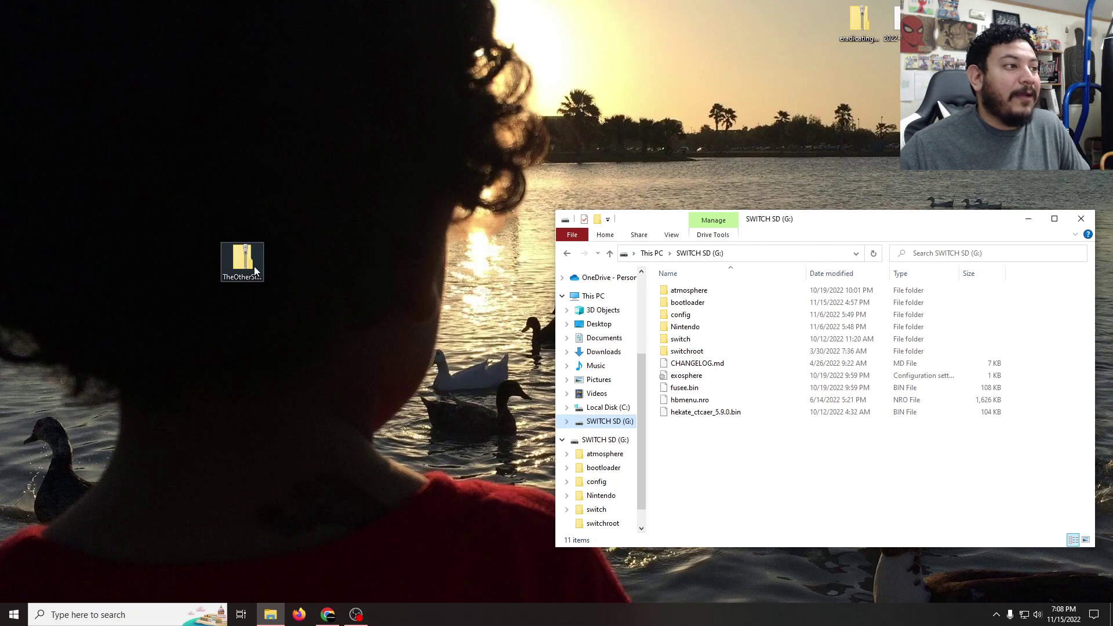
Step: Open TheOtherSide_Retroarch_v1.0.zip as an archive in 7-Zip and place its window beside the SD card folder
right_click(253, 267)
mouse_move(350, 304)
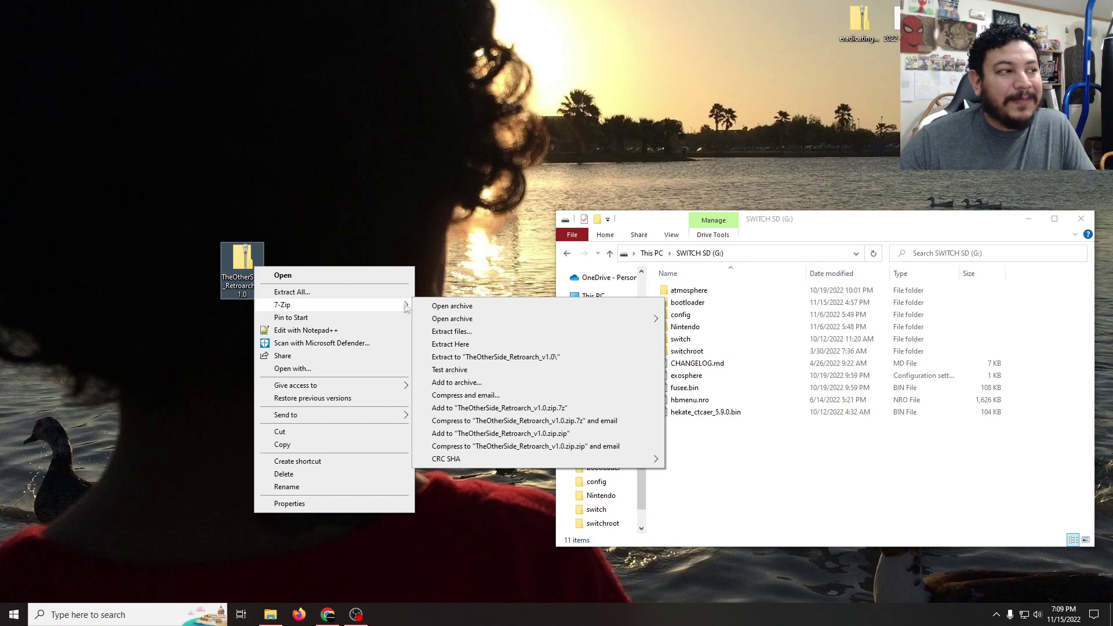
click(430, 306)
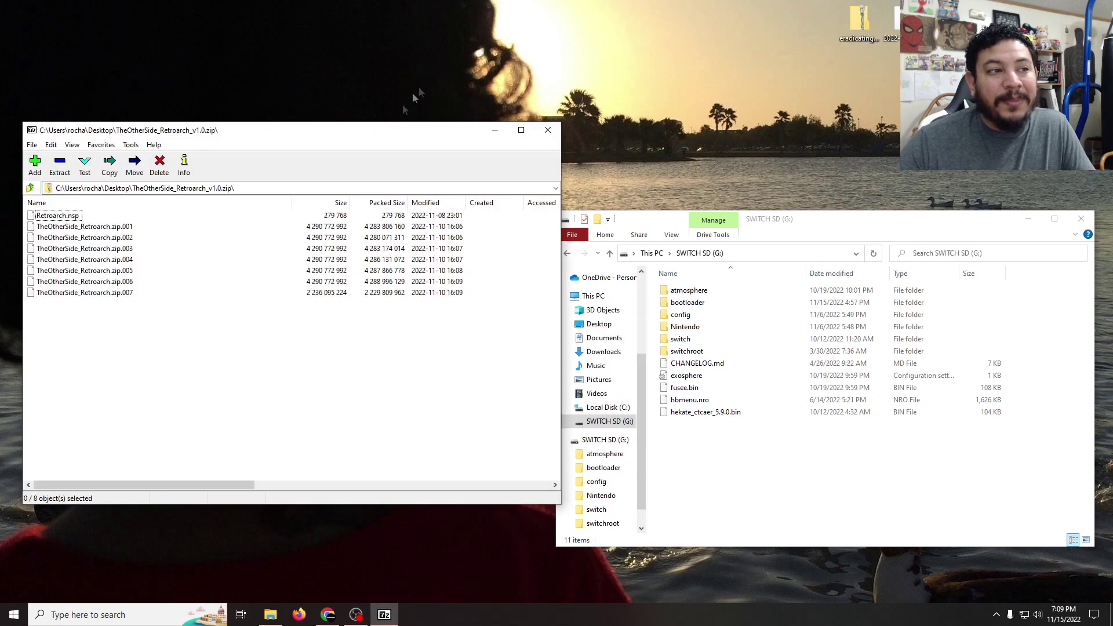
drag(374, 133, 498, 137)
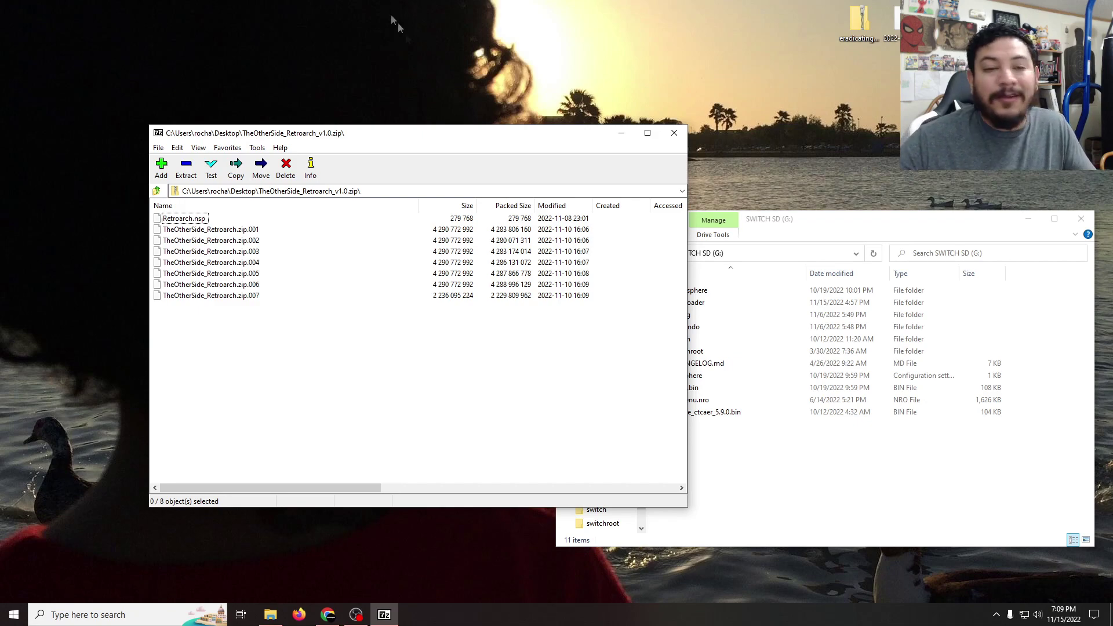
drag(381, 135, 287, 184)
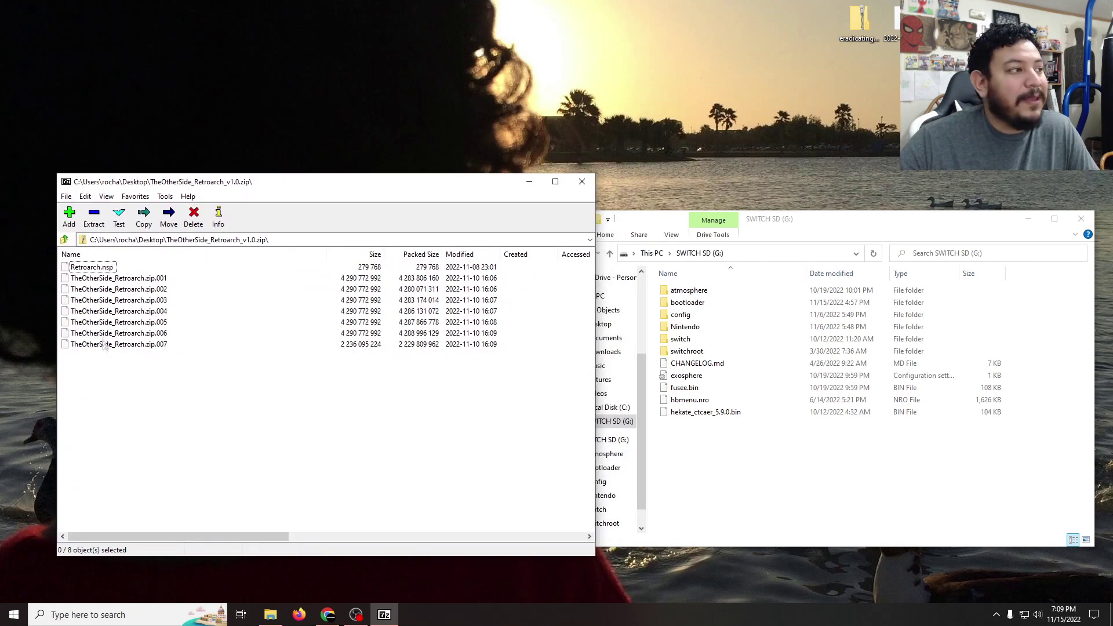
Step: Examine Retroarch.nsp and the split parts TheOtherSide_Retroarch.zip.001 to .007 inside the archive
click(97, 269)
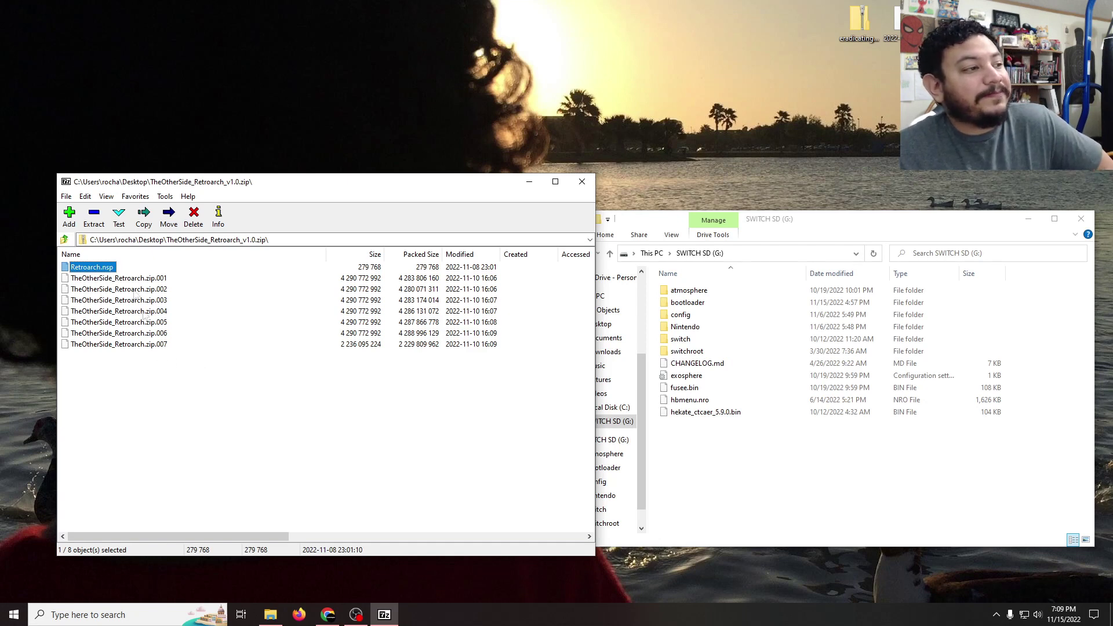
click(145, 278)
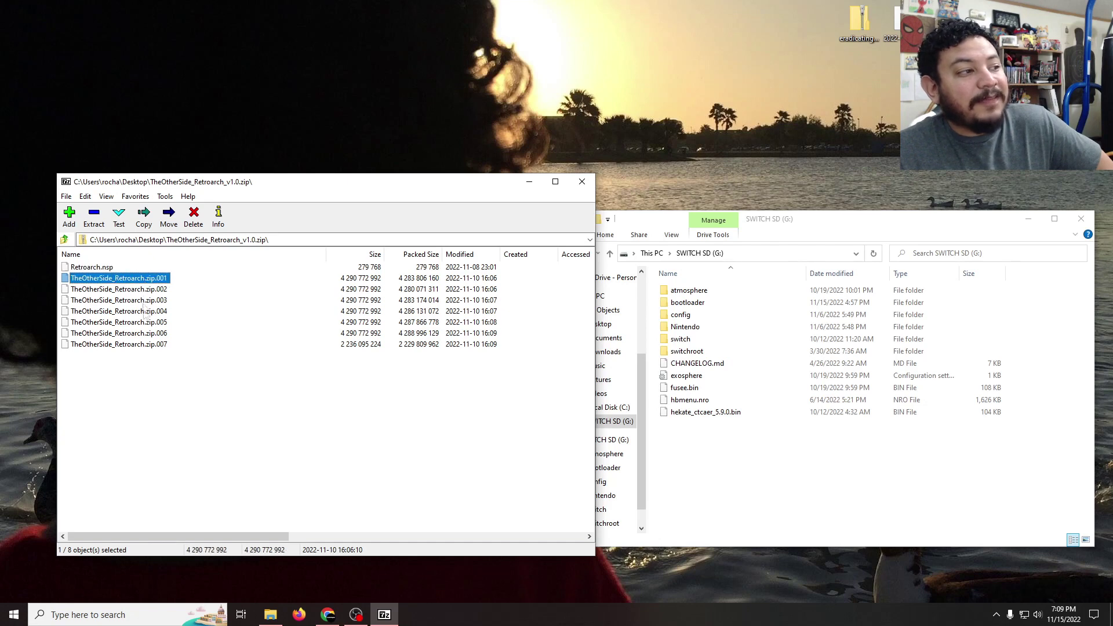
click(149, 345)
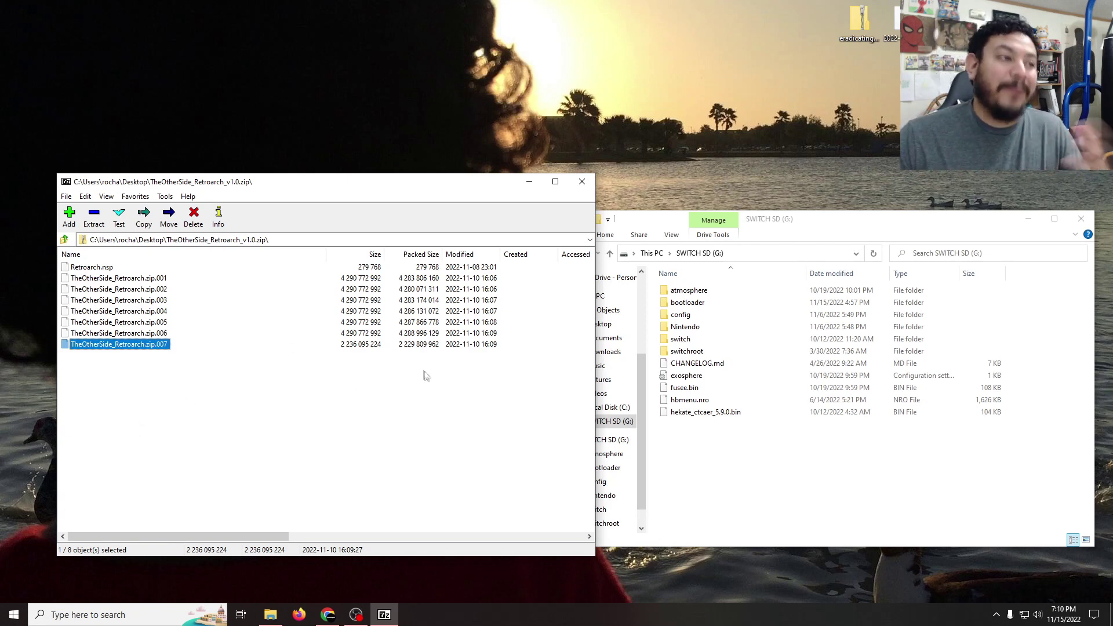
click(153, 382)
click(158, 279)
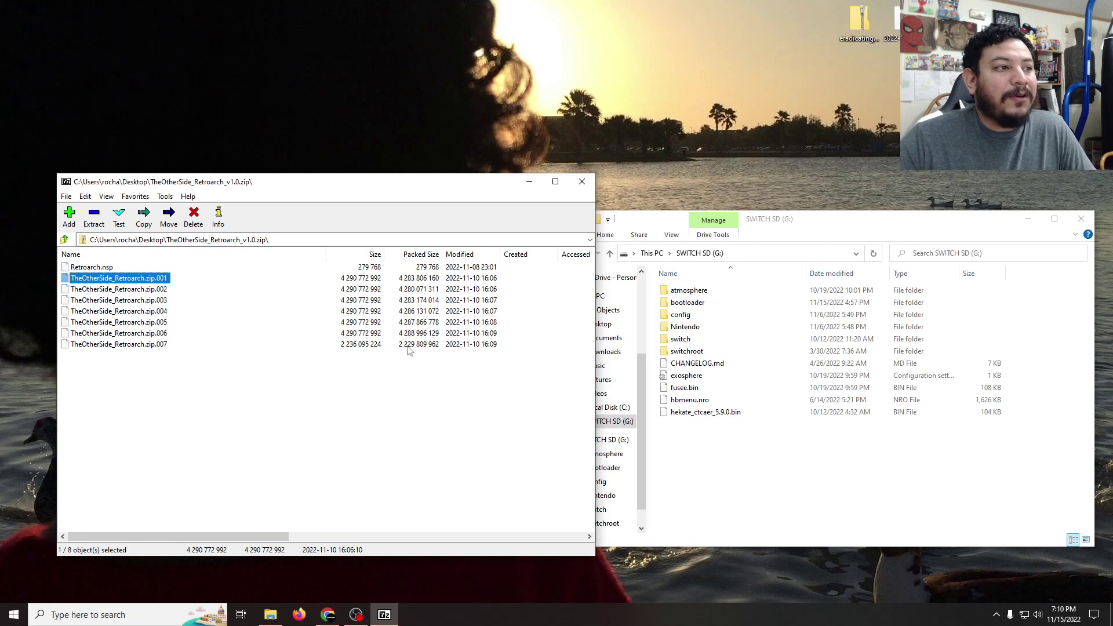
Step: Copy Retroarch.nsp and all seven TheOtherSide_Retroarch.zip parts from the archive to the root of SWITCH SD (G:)
click(406, 281)
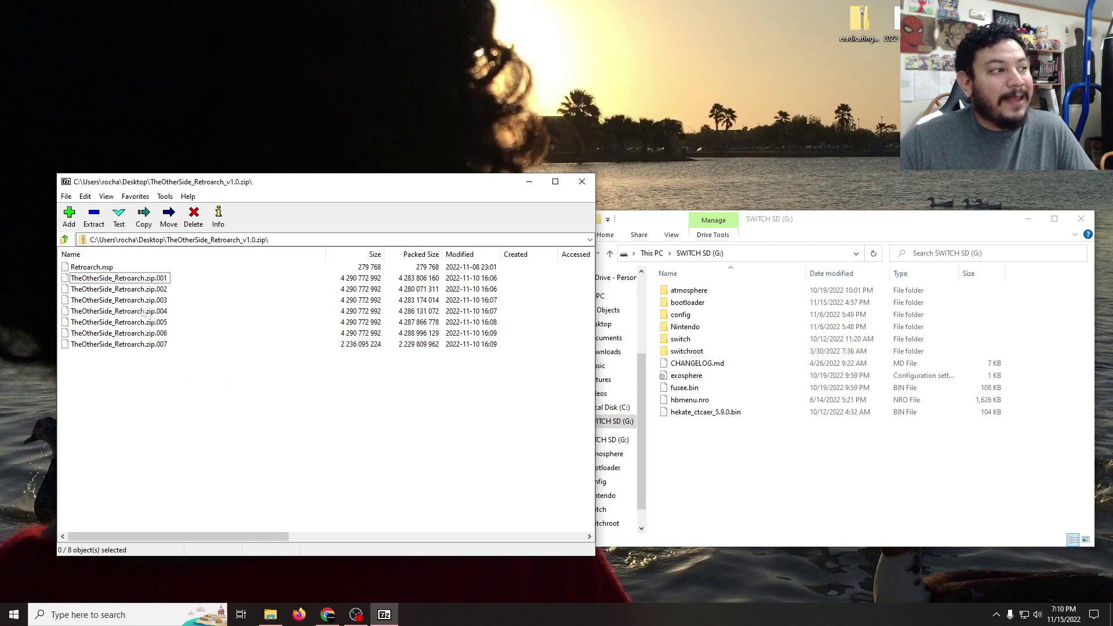
drag(154, 354, 78, 267)
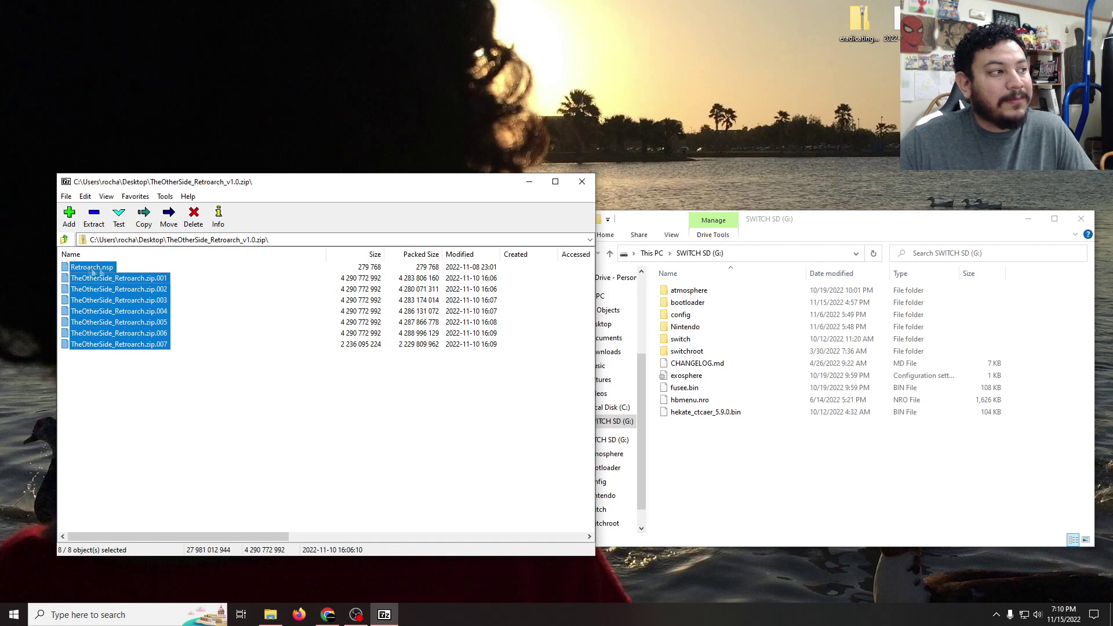
drag(113, 313, 713, 462)
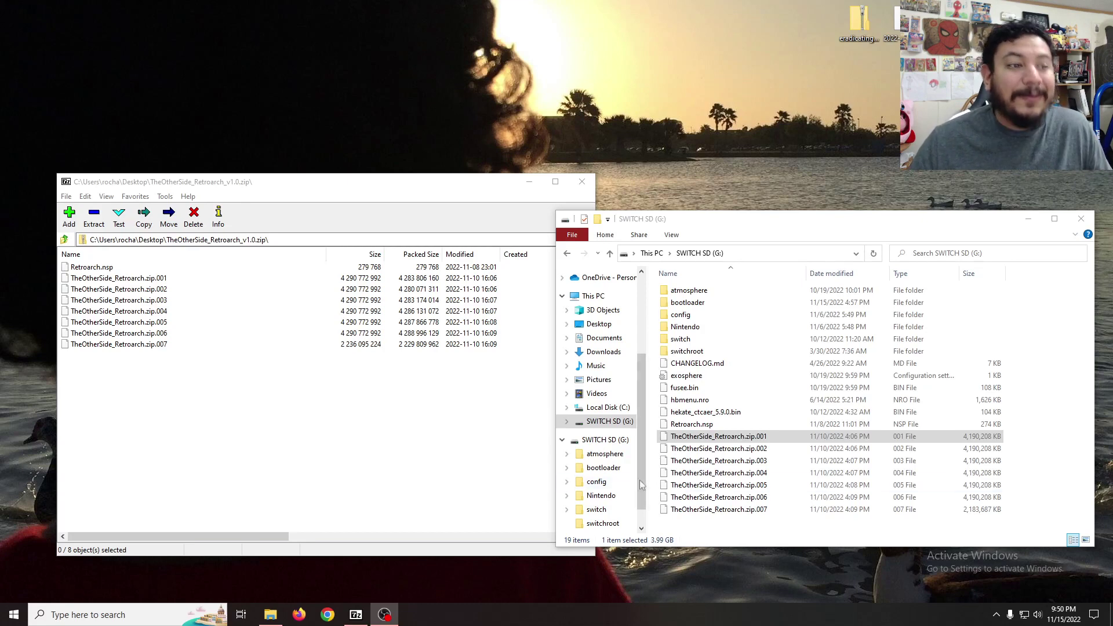
Step: Extract TheOtherSide_Retroarch.zip.001 directly into the SD card root with 7-Zip's Extract Here
click(759, 438)
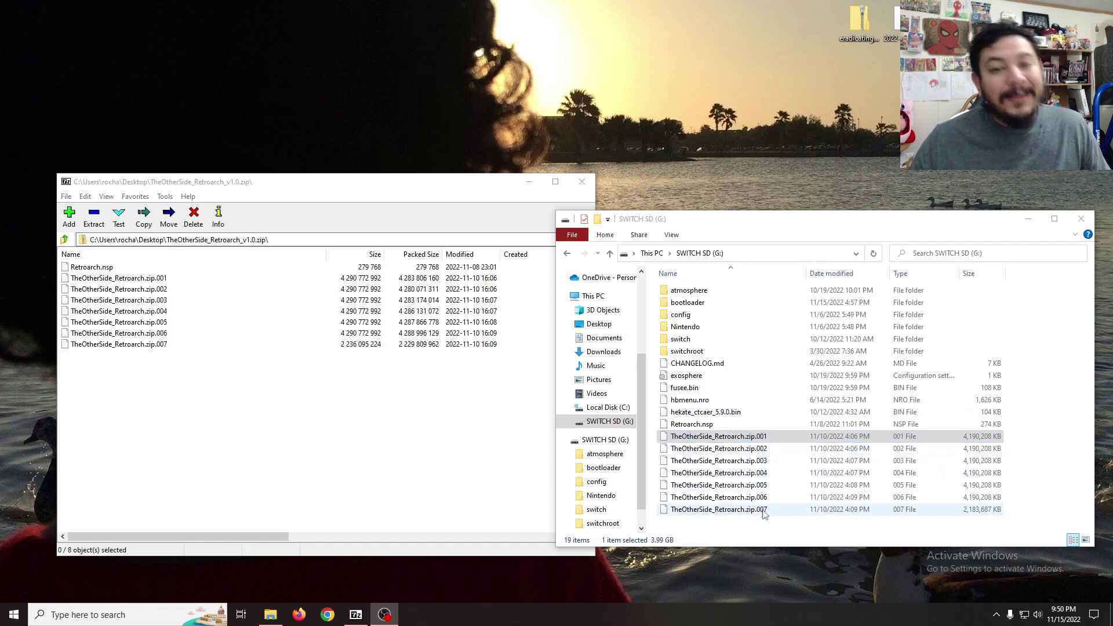
click(753, 438)
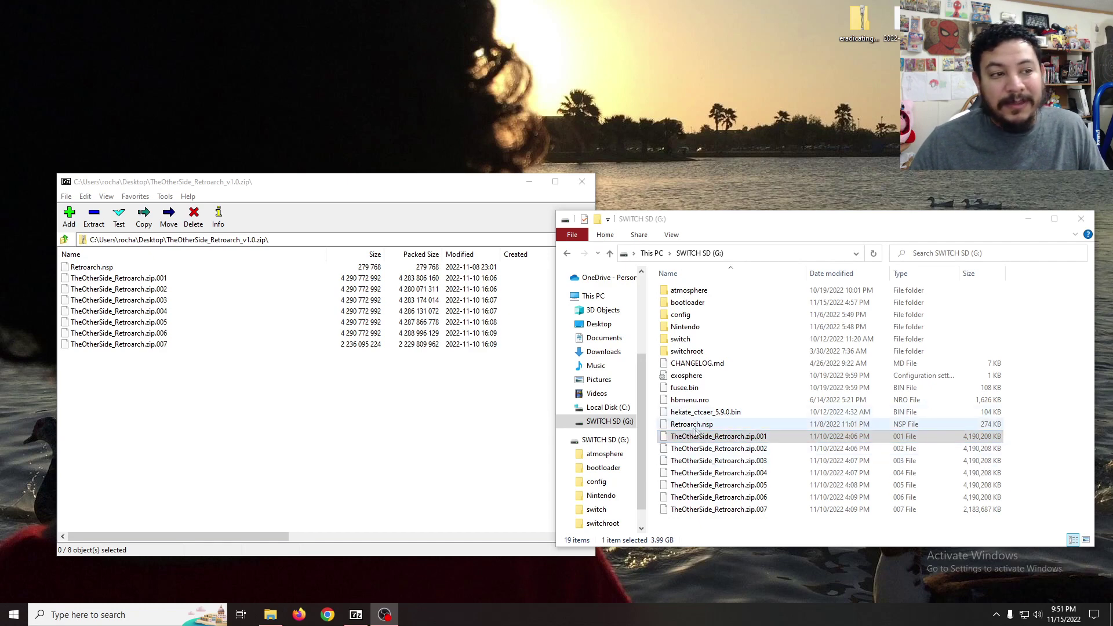
click(724, 438)
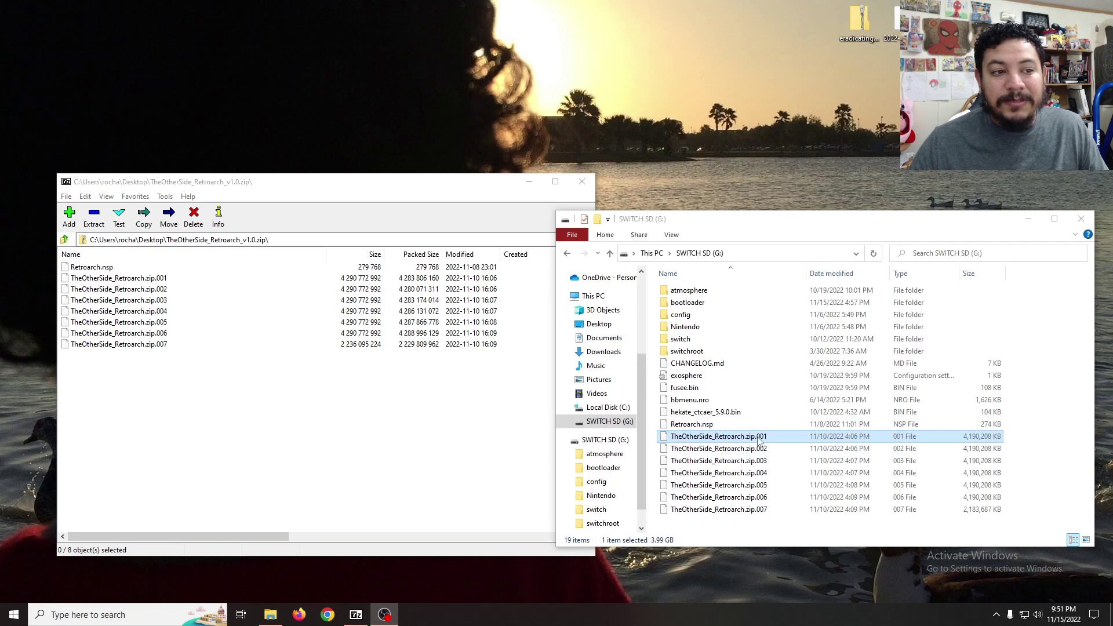
right_click(756, 442)
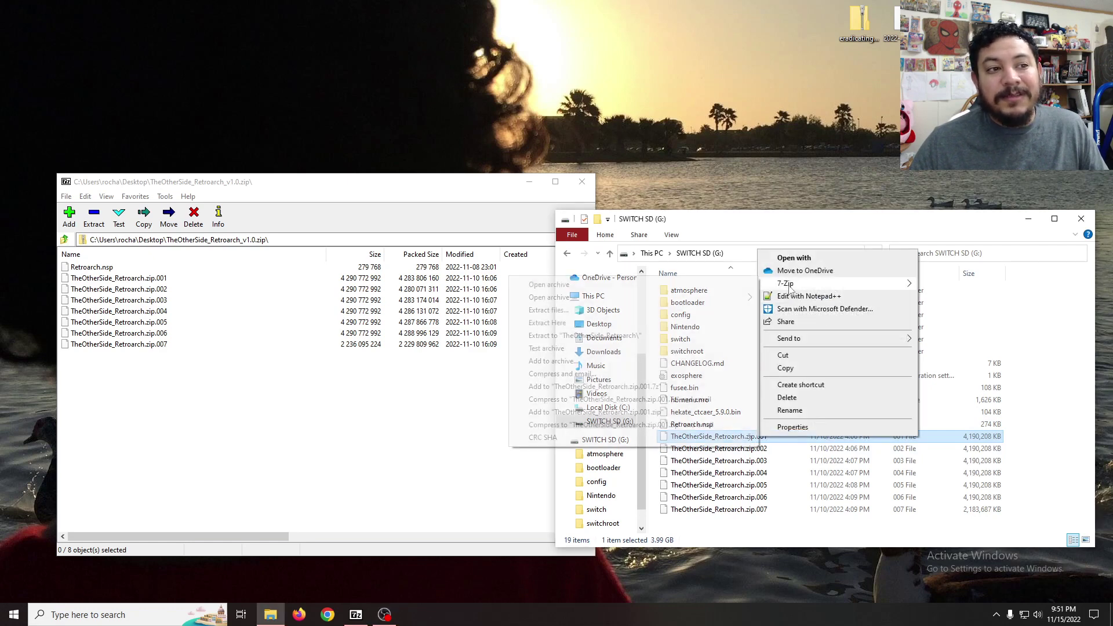
mouse_move(789, 285)
click(540, 322)
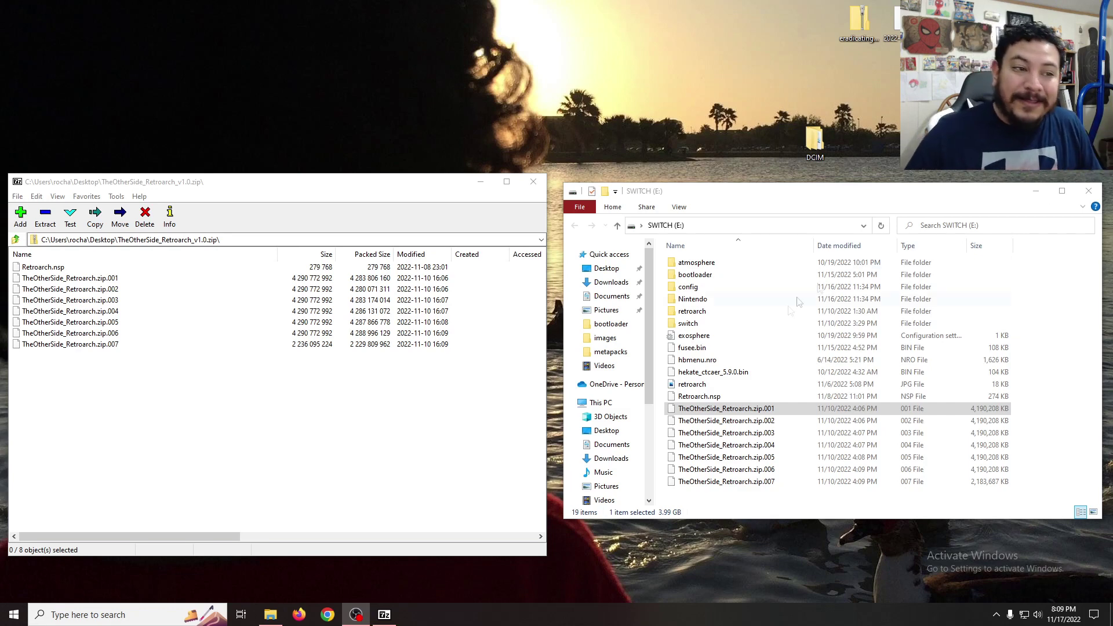
Step: Review the 7-Zip extraction options for TheOtherSide_Retroarch.zip.001 on SWITCH (E:) without running any of them
right_click(765, 412)
mouse_move(866, 445)
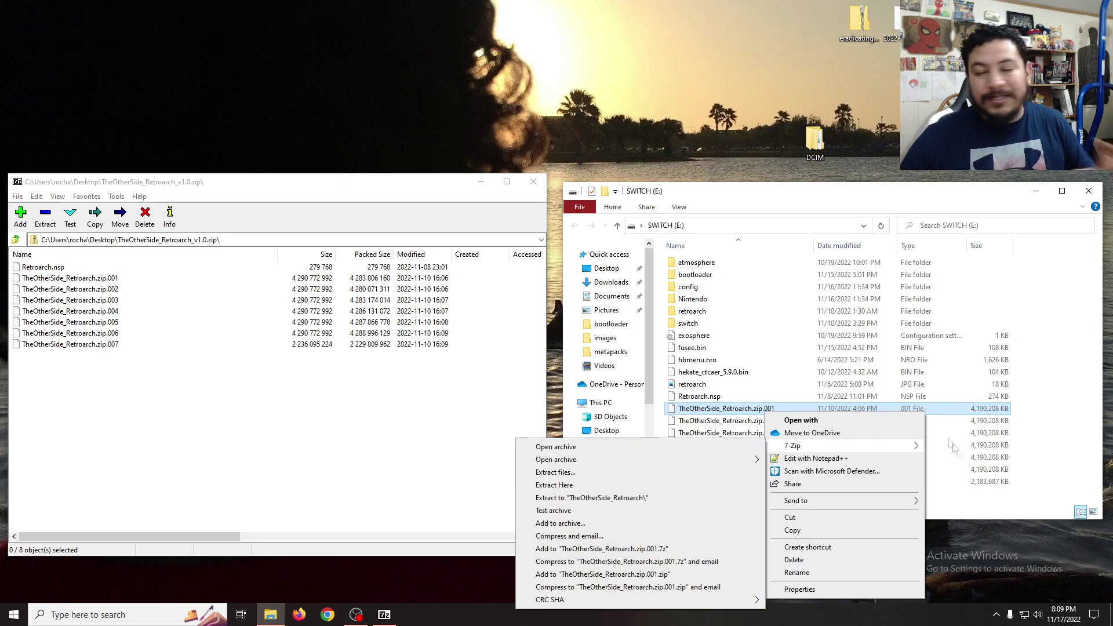
click(960, 498)
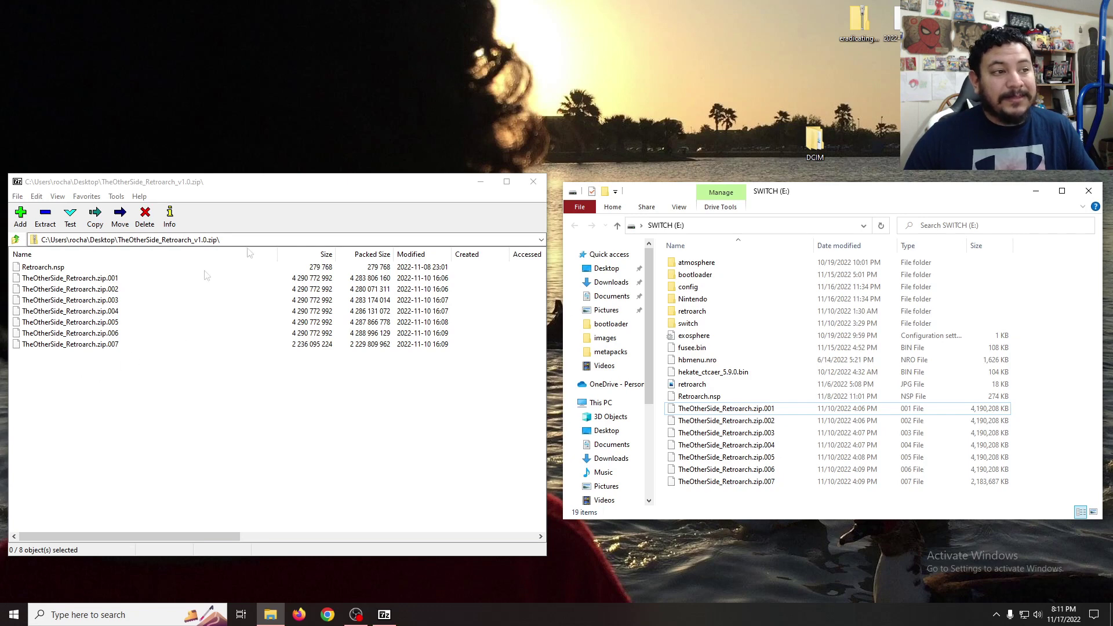
right_click(744, 410)
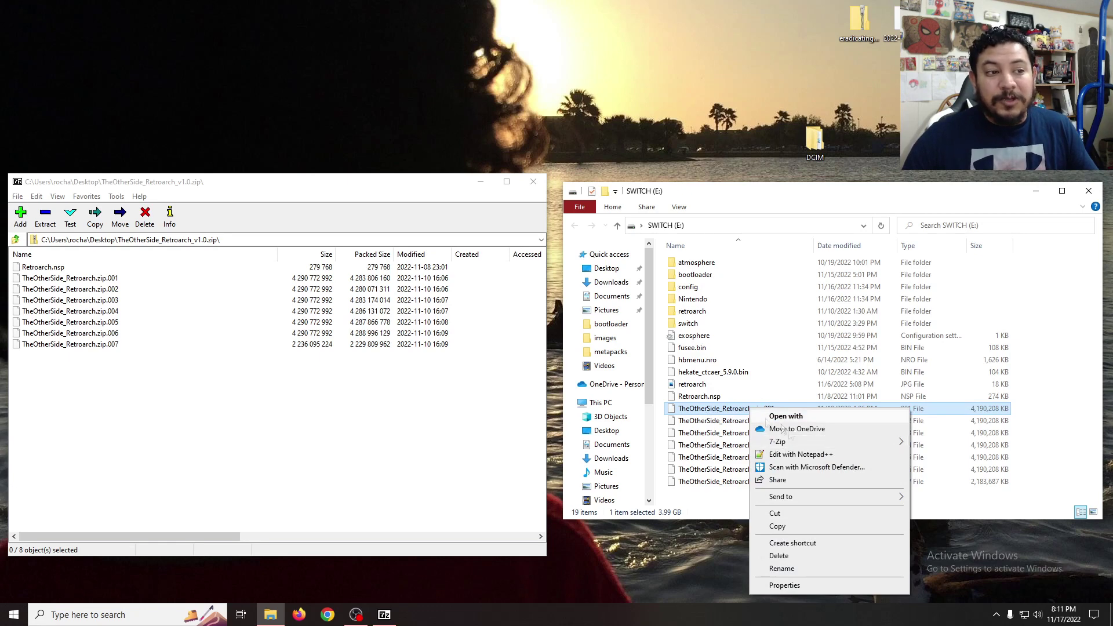
mouse_move(780, 442)
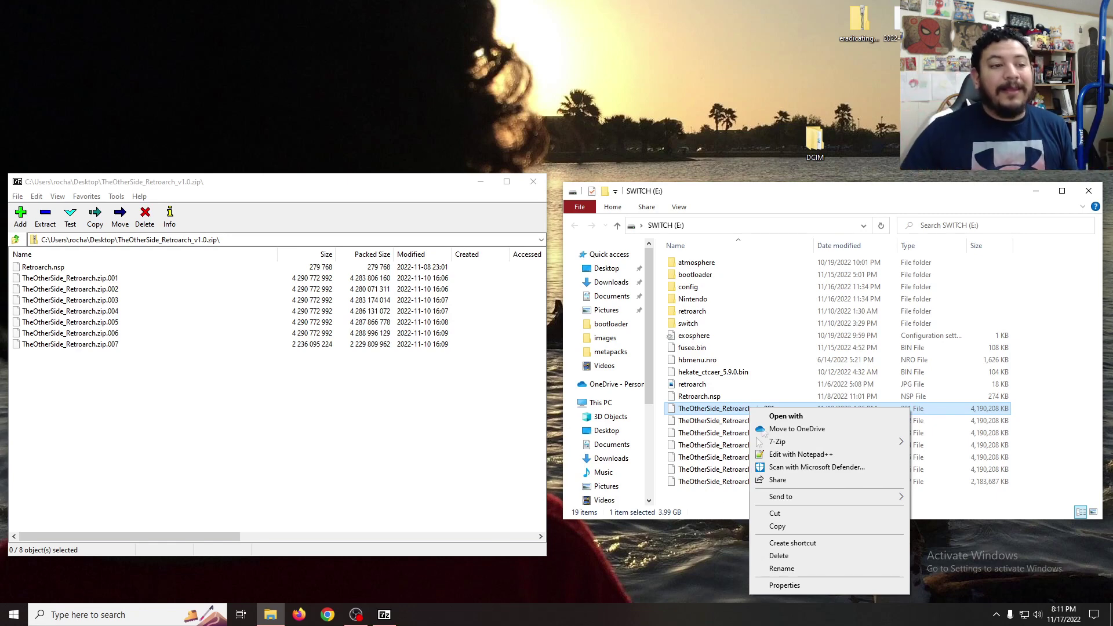
click(704, 501)
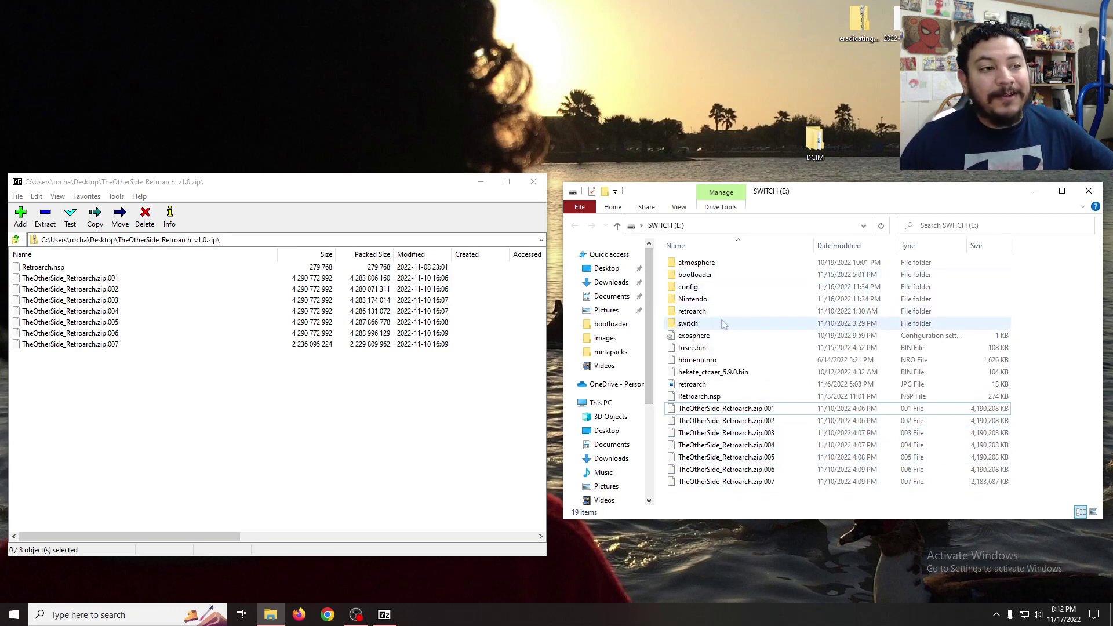
Step: Open TheOtherSide_Retroarch.zip.001 from SWITCH (E:) in 7-Zip to check its contents, and close both archive windows
right_click(707, 409)
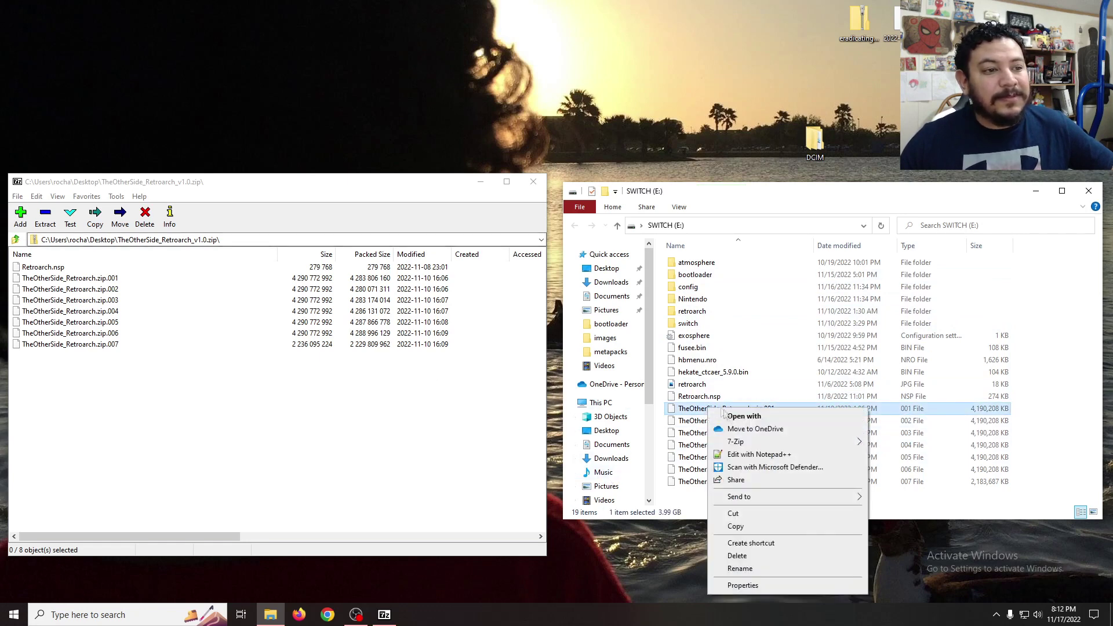
mouse_move(736, 442)
click(576, 442)
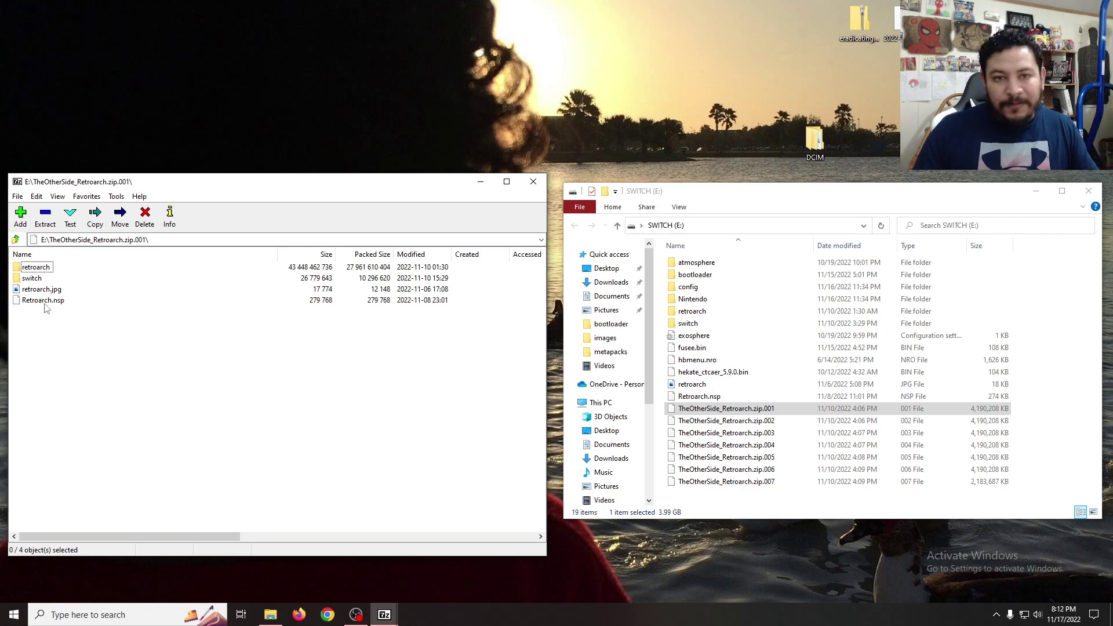
click(539, 185)
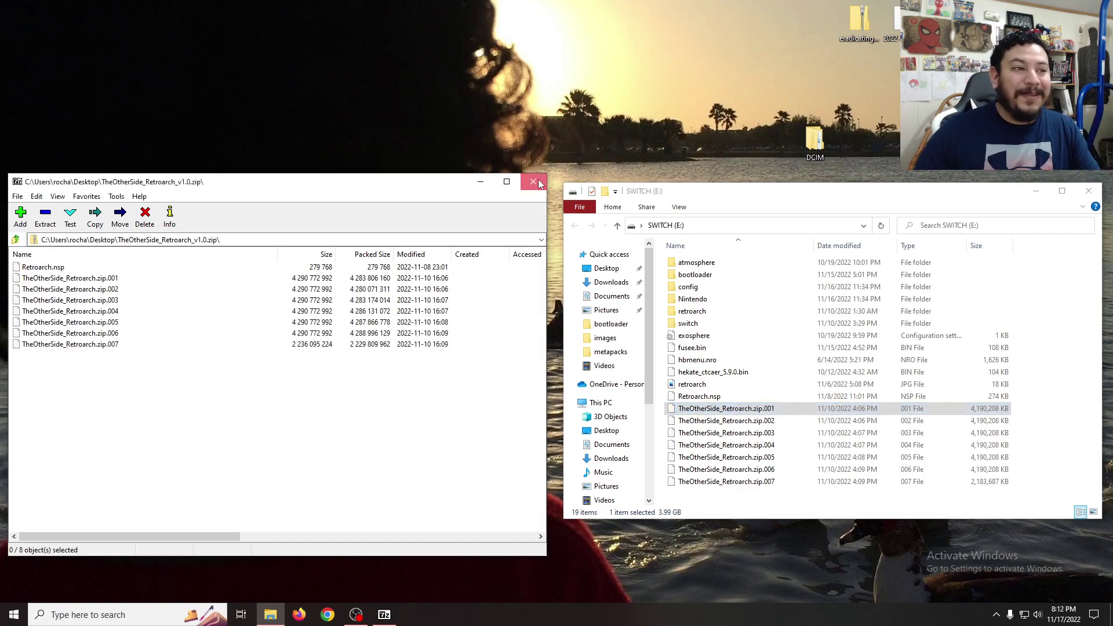
click(538, 184)
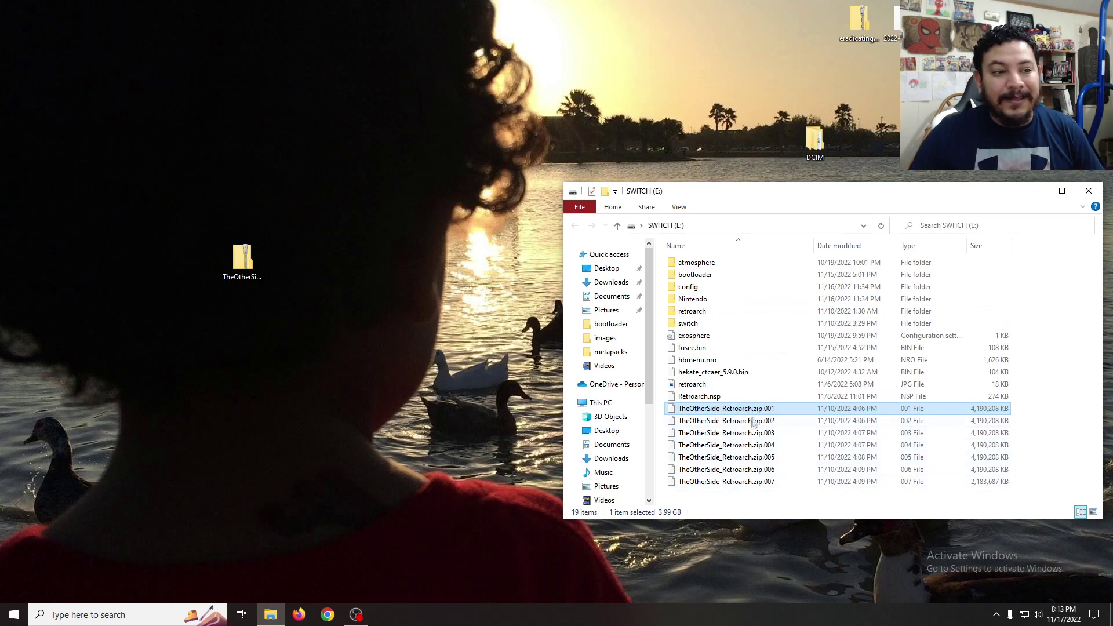
Step: Permanently delete the seven split parts TheOtherSide_Retroarch.zip.001 to .007 from SWITCH (E:)
shift+click(750, 481)
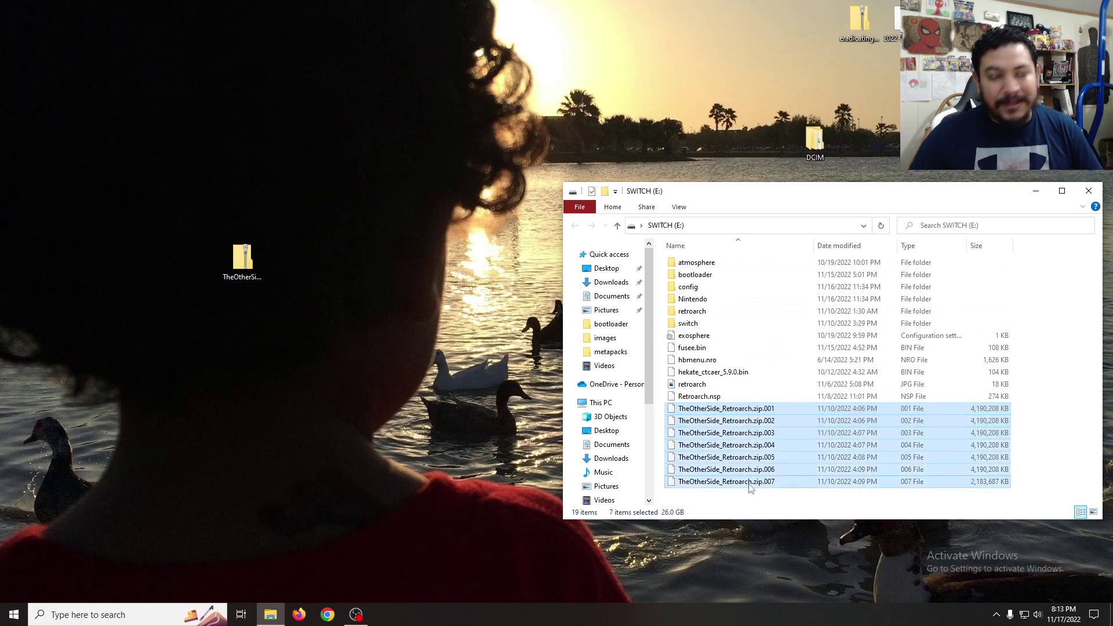
key(Delete)
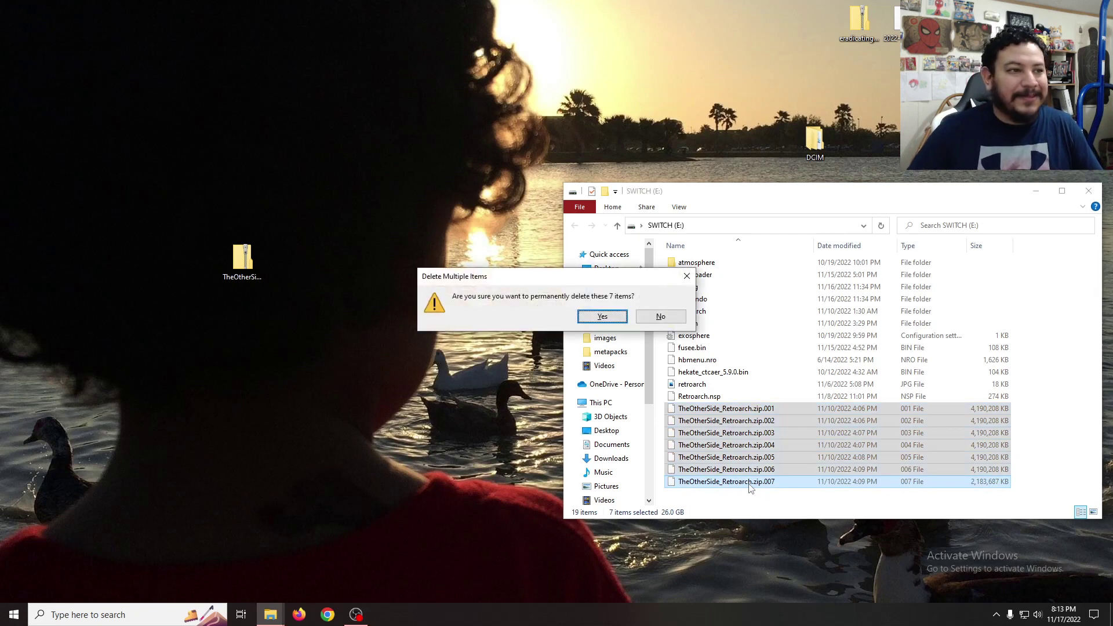
key(Escape)
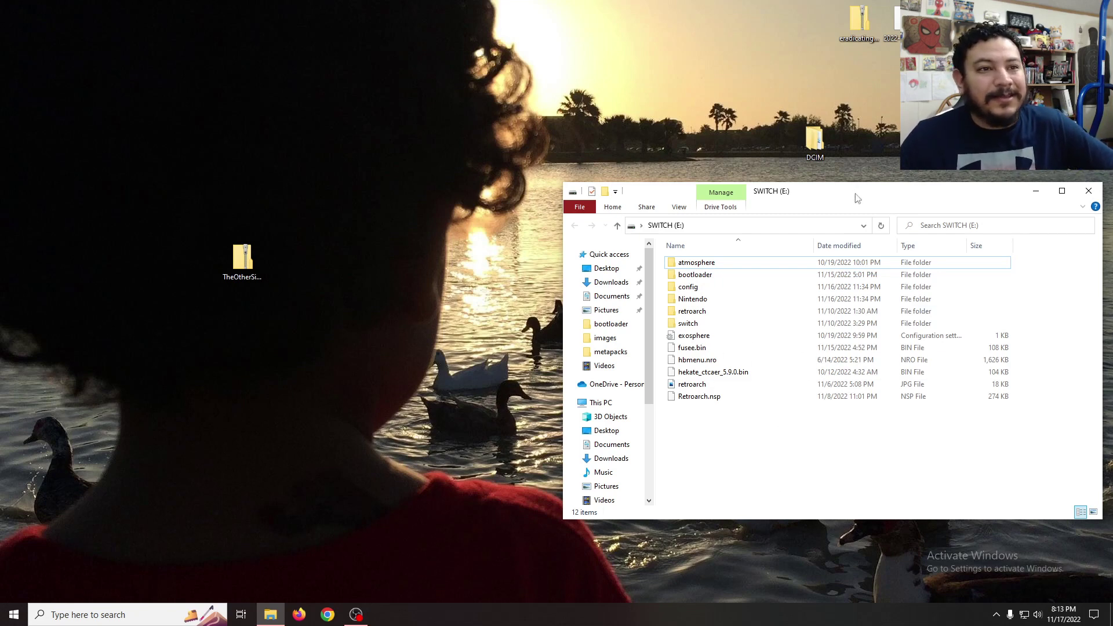
drag(857, 193, 850, 190)
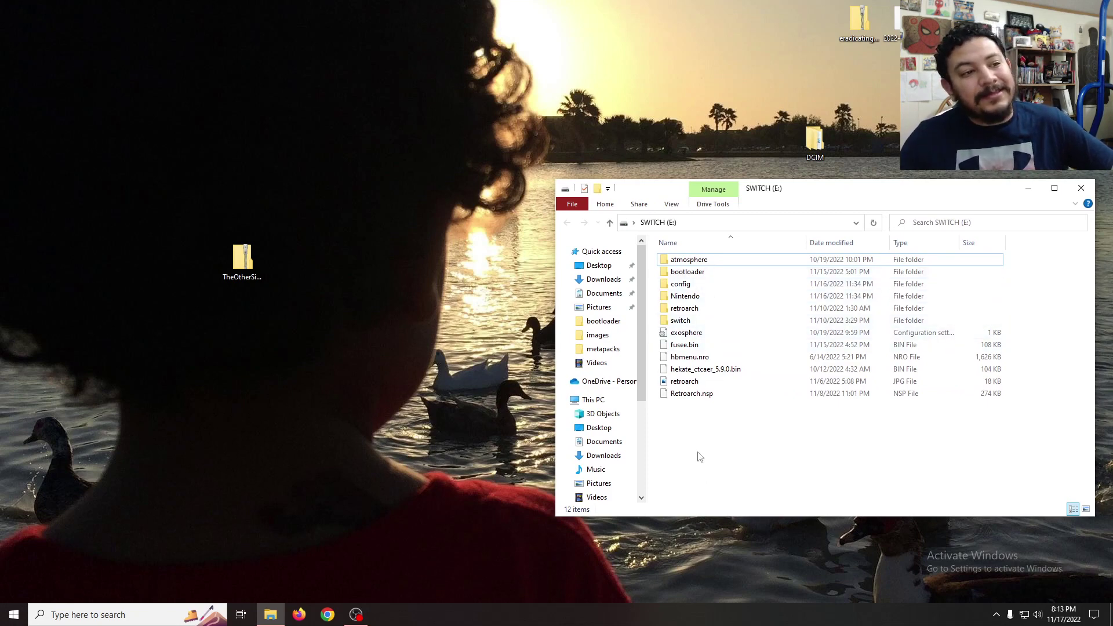
scroll(599, 458, down, 2)
right_click(600, 476)
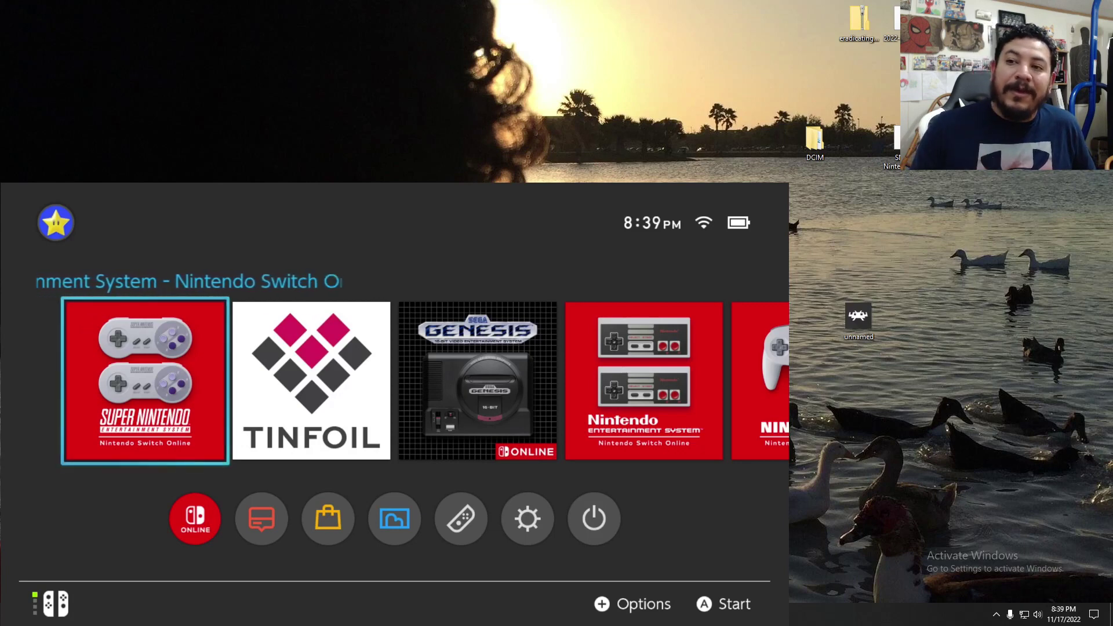
Step: Open the Album from the Nintendo Switch home screen to enter the homebrew menu
click(194, 517)
key(Right)
key(Right)
key(Right)
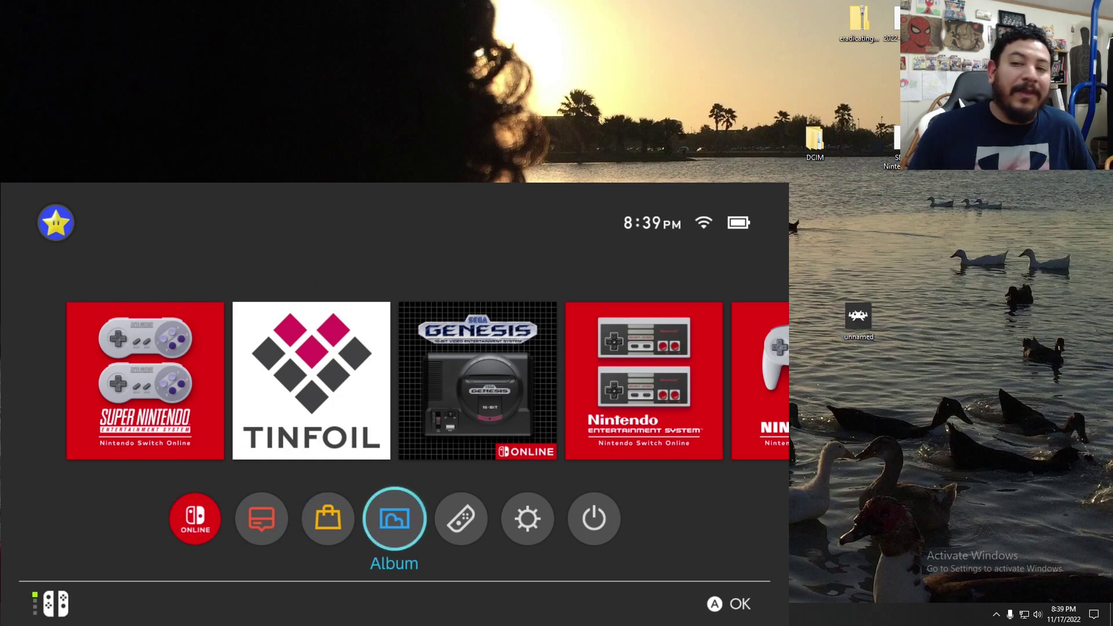
key(Return)
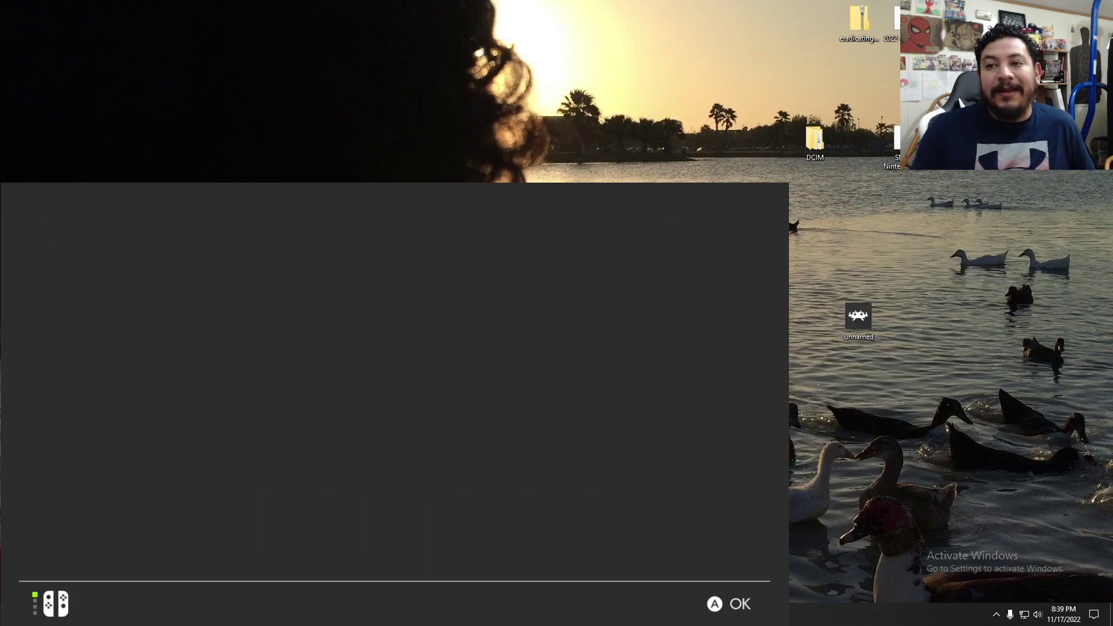
Step: Highlight RetroArch among the homebrew applications in hbmenu's sdmc:/switch folder
key(Right)
key(Right)
key(Right)
key(Right)
key(Right)
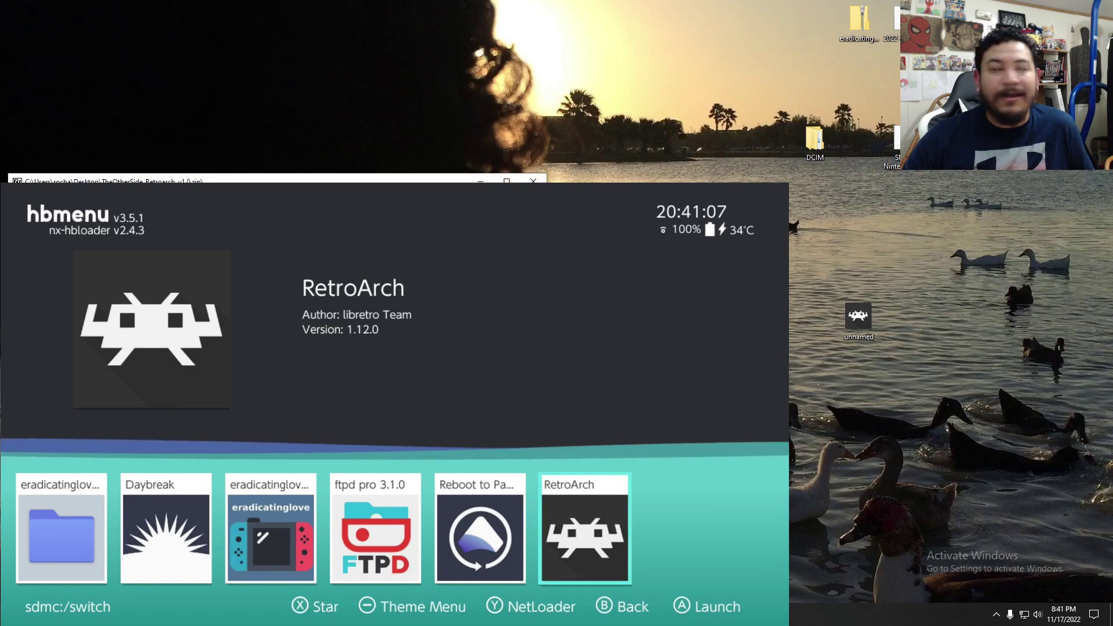
Step: Move the TheOtherSide_Retroarch_v1.0.zip archive window clear of the Switch display, highlight Retroarch.nsp in it, and close the archive
drag(171, 175, 181, 98)
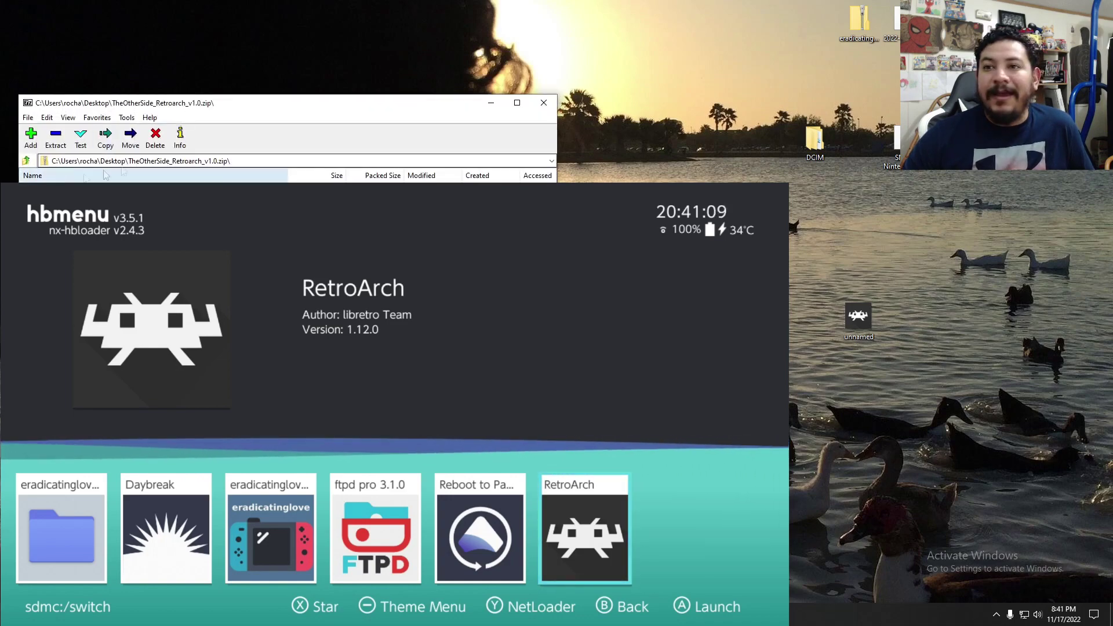
drag(284, 105, 300, 56)
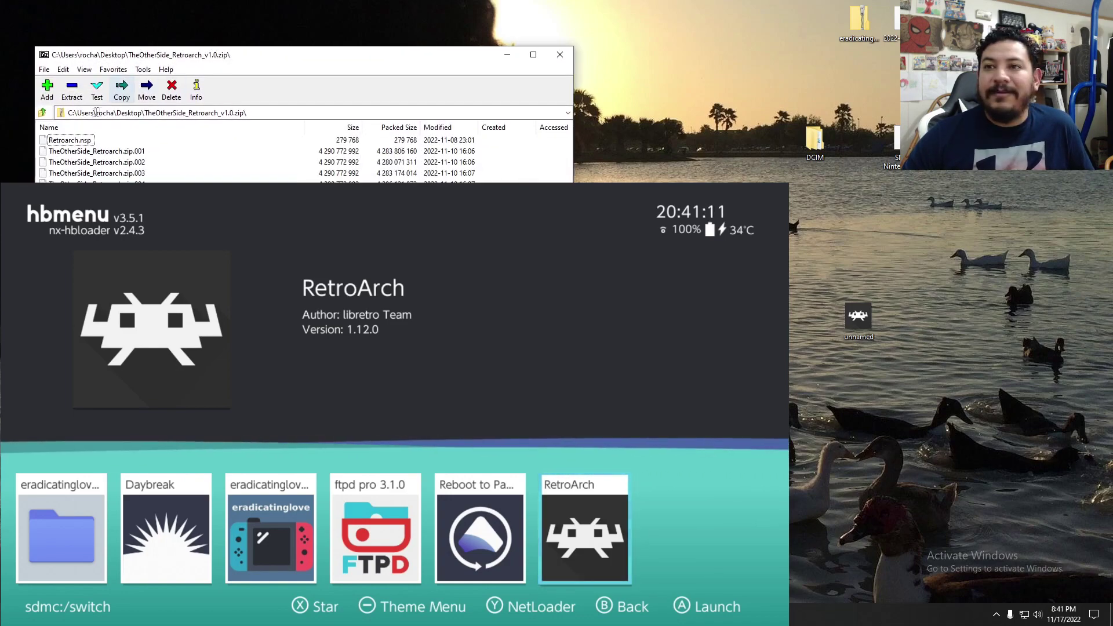
click(70, 141)
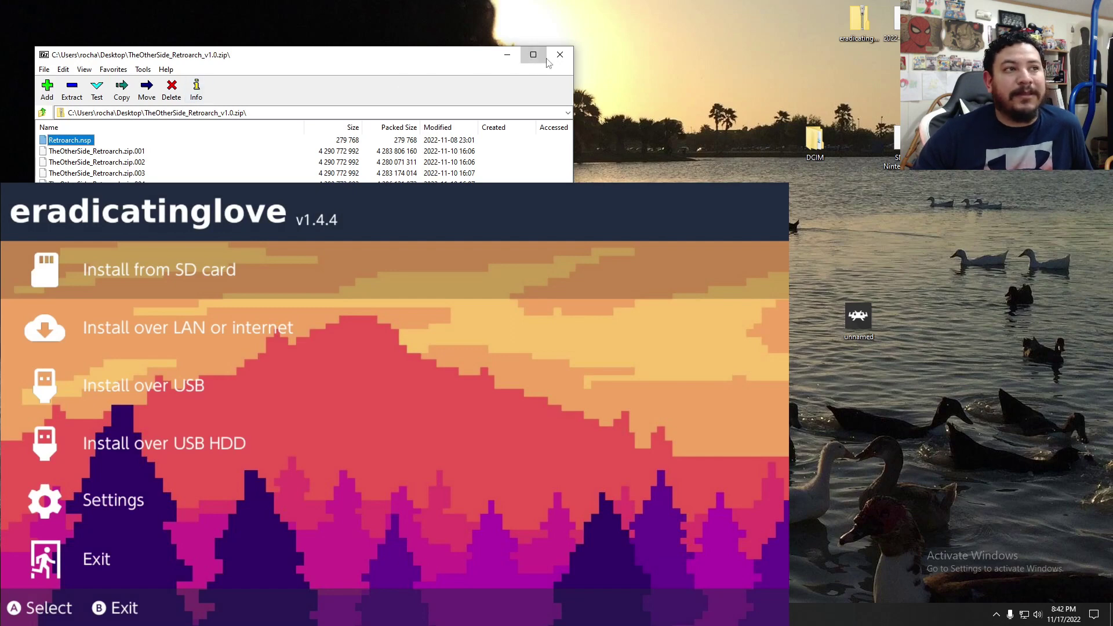
click(560, 55)
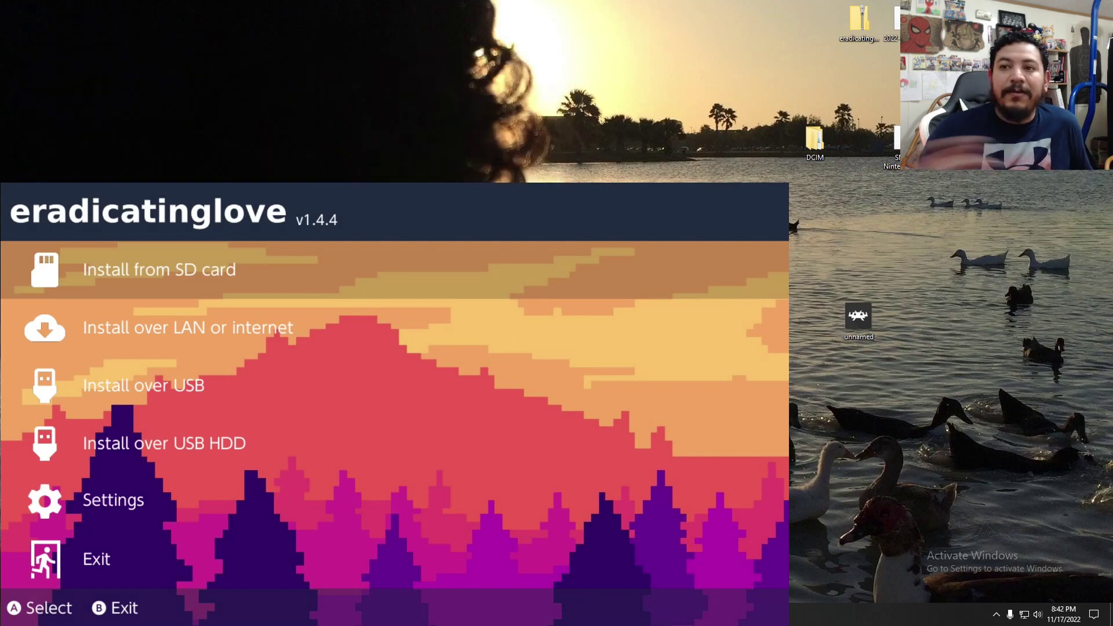